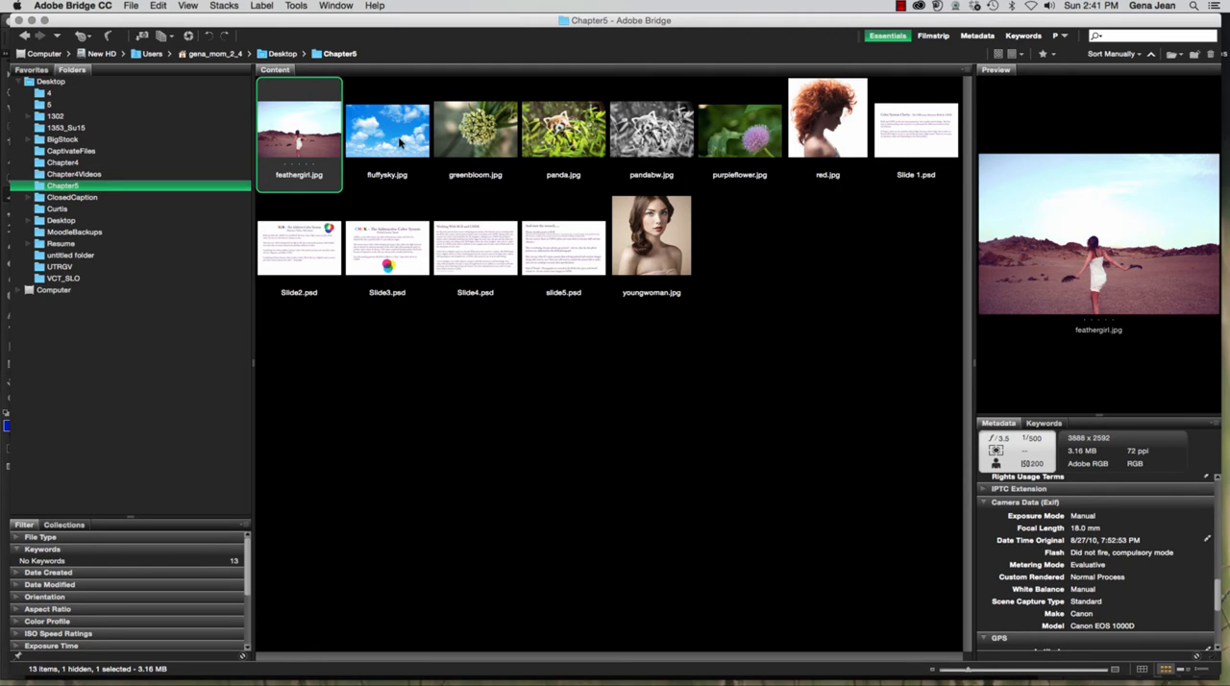
Step: Add fluffysky.jpg to the selected feathergirl.jpg and open both photos in Photoshop
{"action": "left_click", "coordinate": [400, 142], "text": "super"}
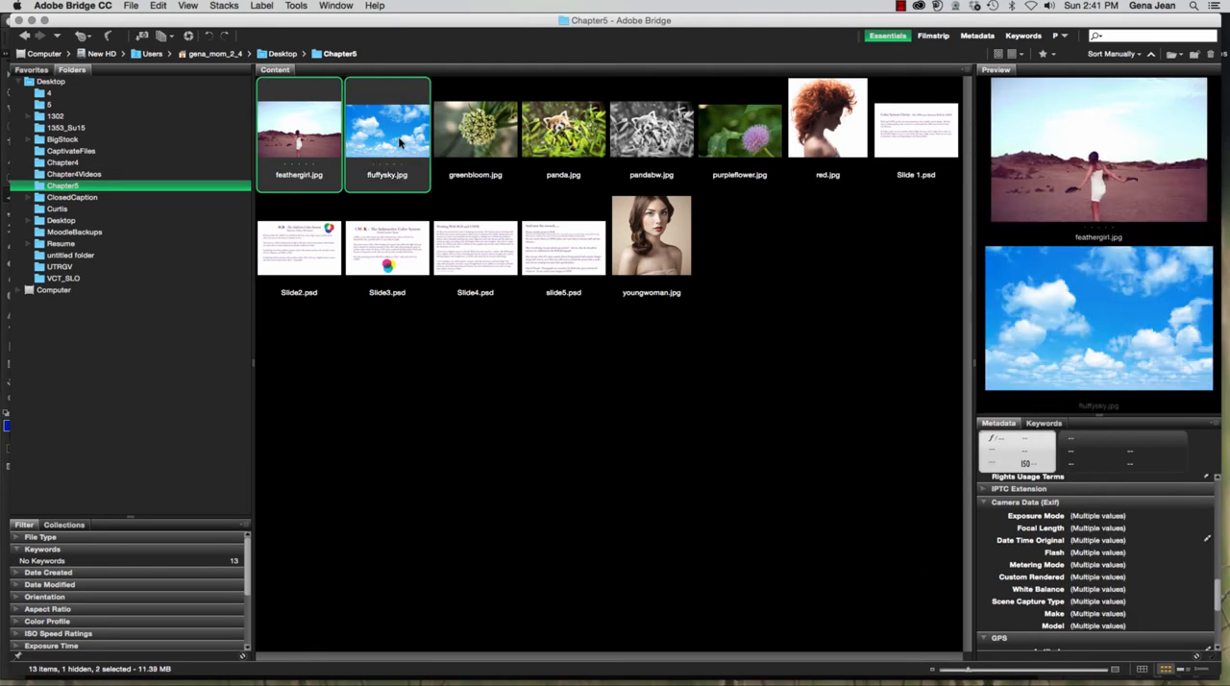
{"action": "double_click", "coordinate": [400, 143]}
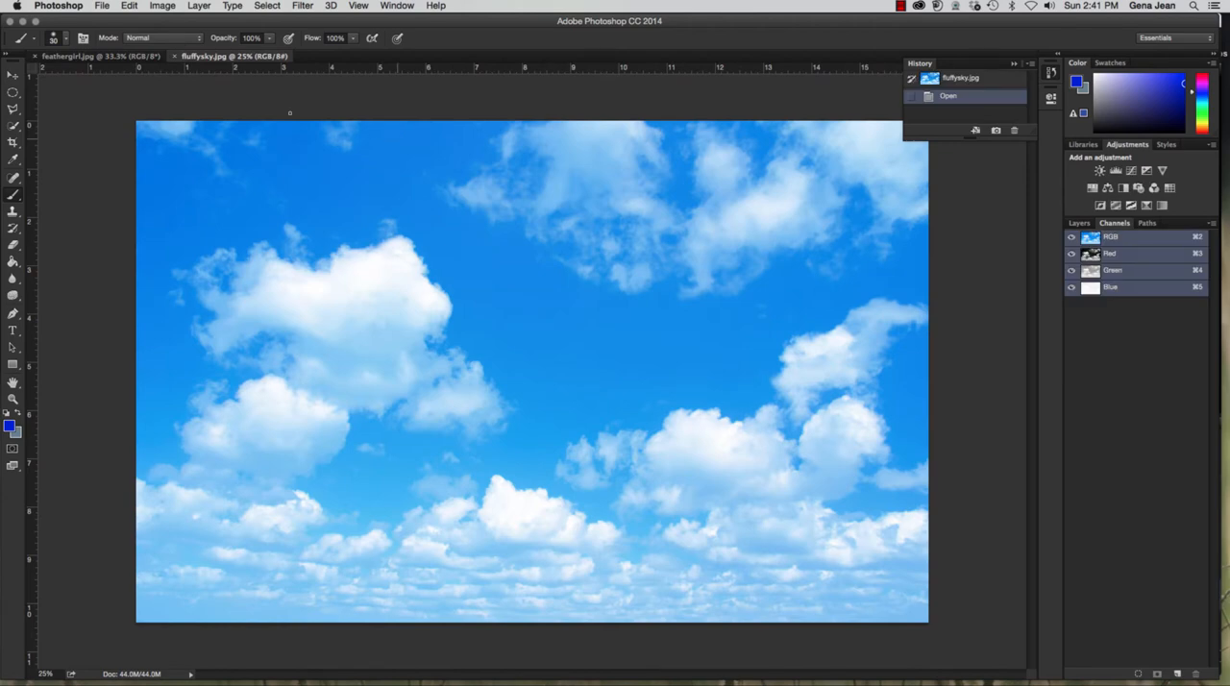
Step: Look over feathergirl.jpg and fluffysky.jpg and check the color mode of each photo
{"action": "left_click", "coordinate": [144, 59]}
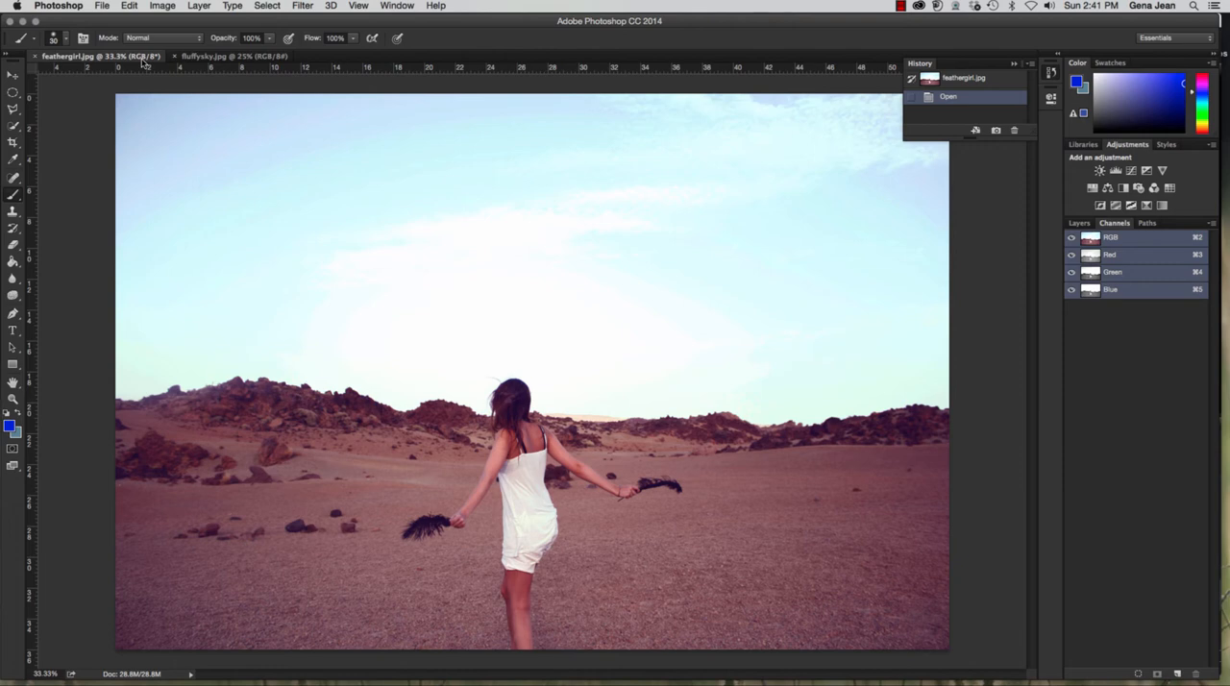
{"action": "left_click", "coordinate": [206, 58]}
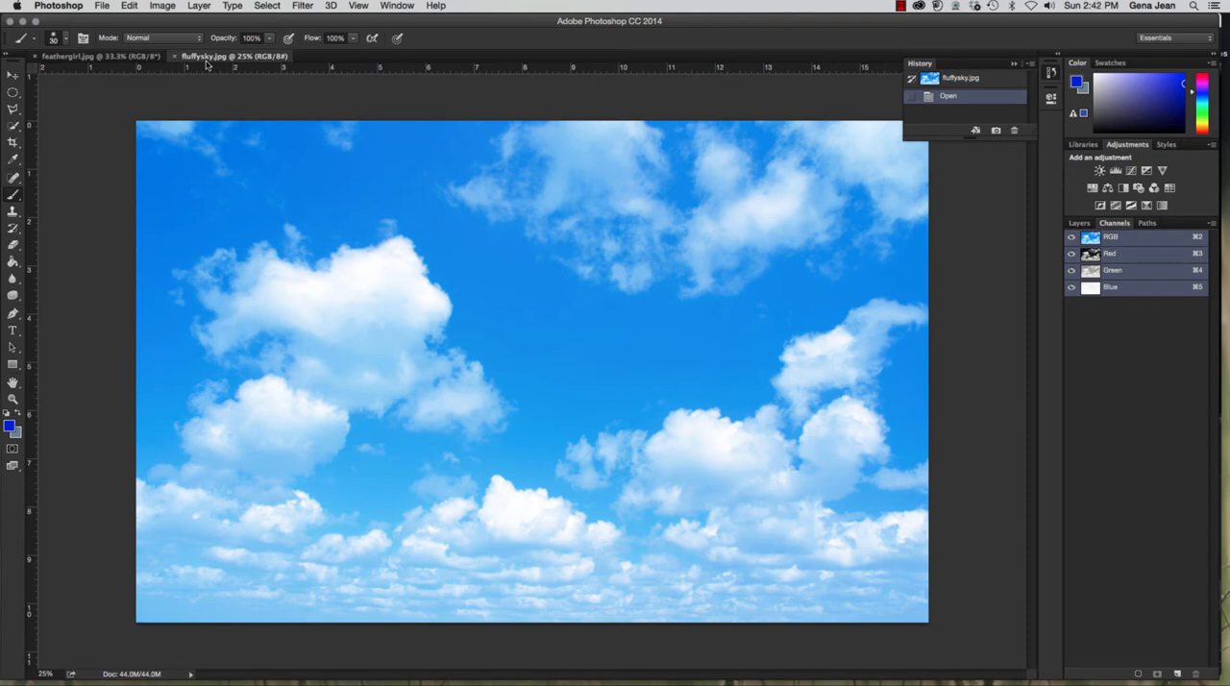
{"action": "left_click", "coordinate": [87, 56]}
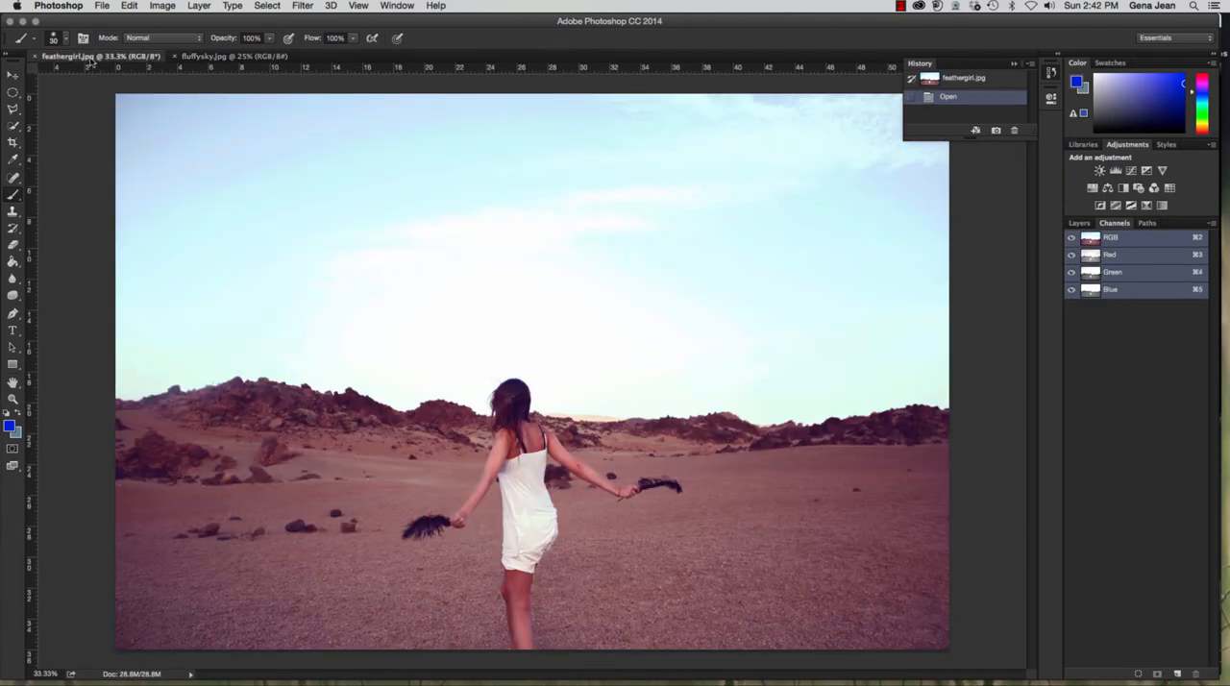
{"action": "left_click", "coordinate": [161, 6]}
{"action": "mouse_move", "coordinate": [169, 21]}
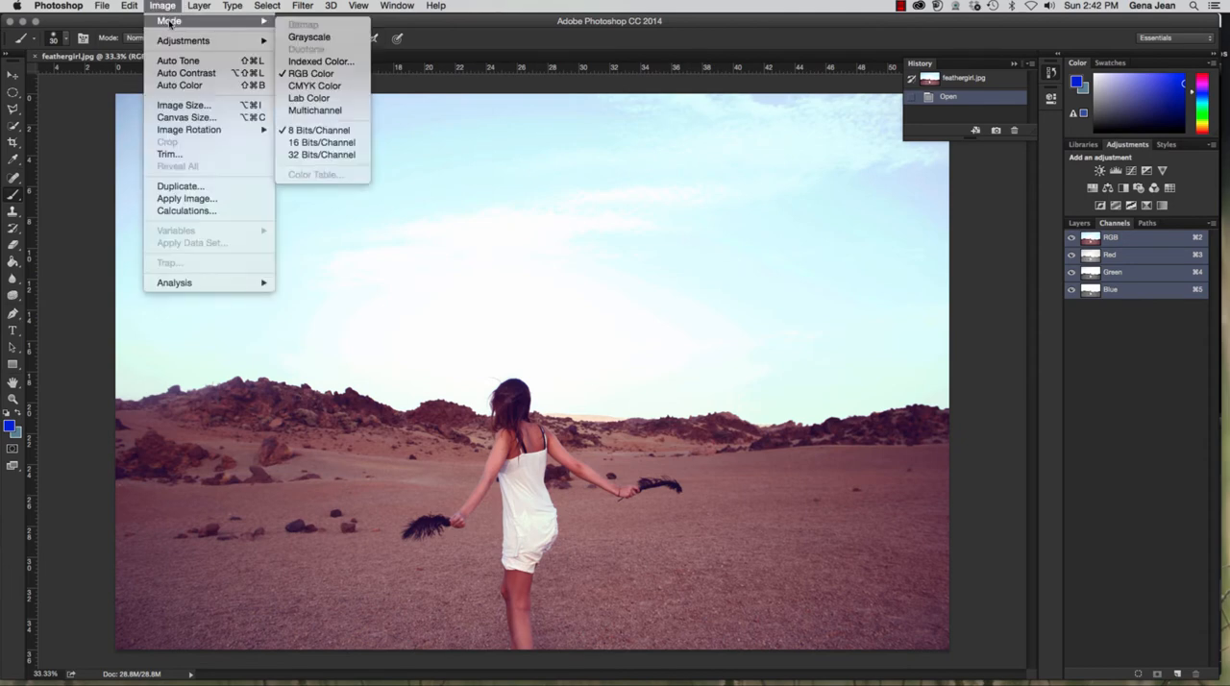
{"action": "left_click", "coordinate": [80, 95]}
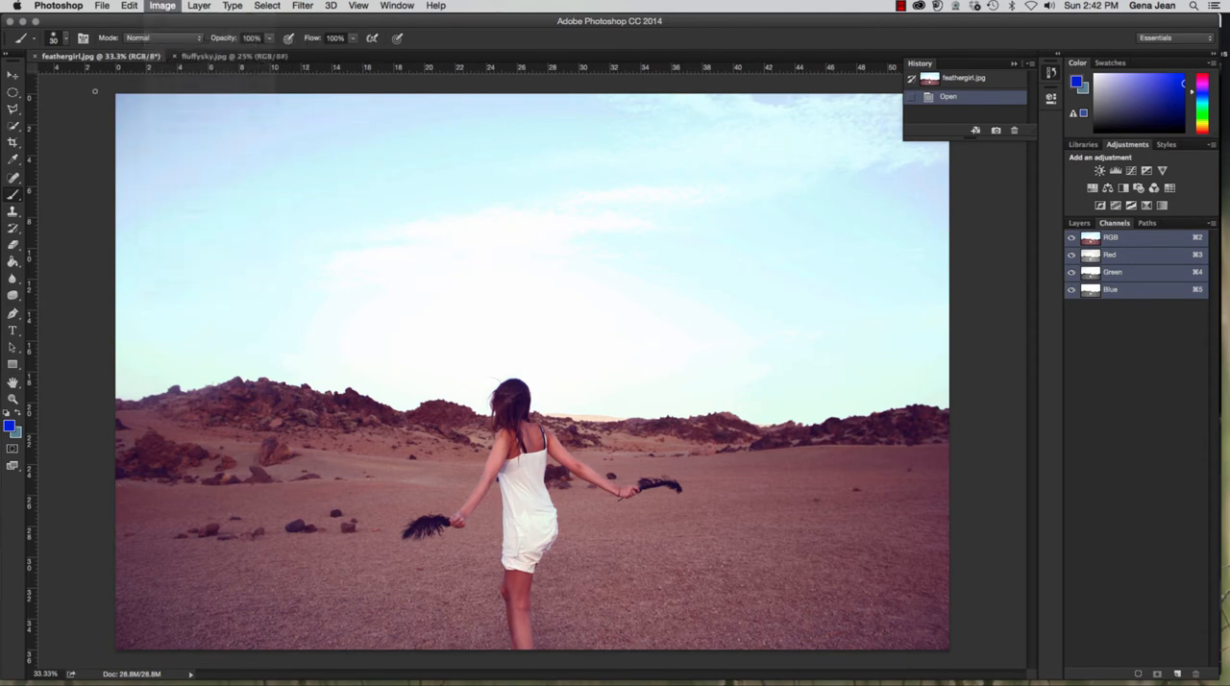
{"action": "left_click", "coordinate": [205, 58]}
{"action": "left_click", "coordinate": [162, 6]}
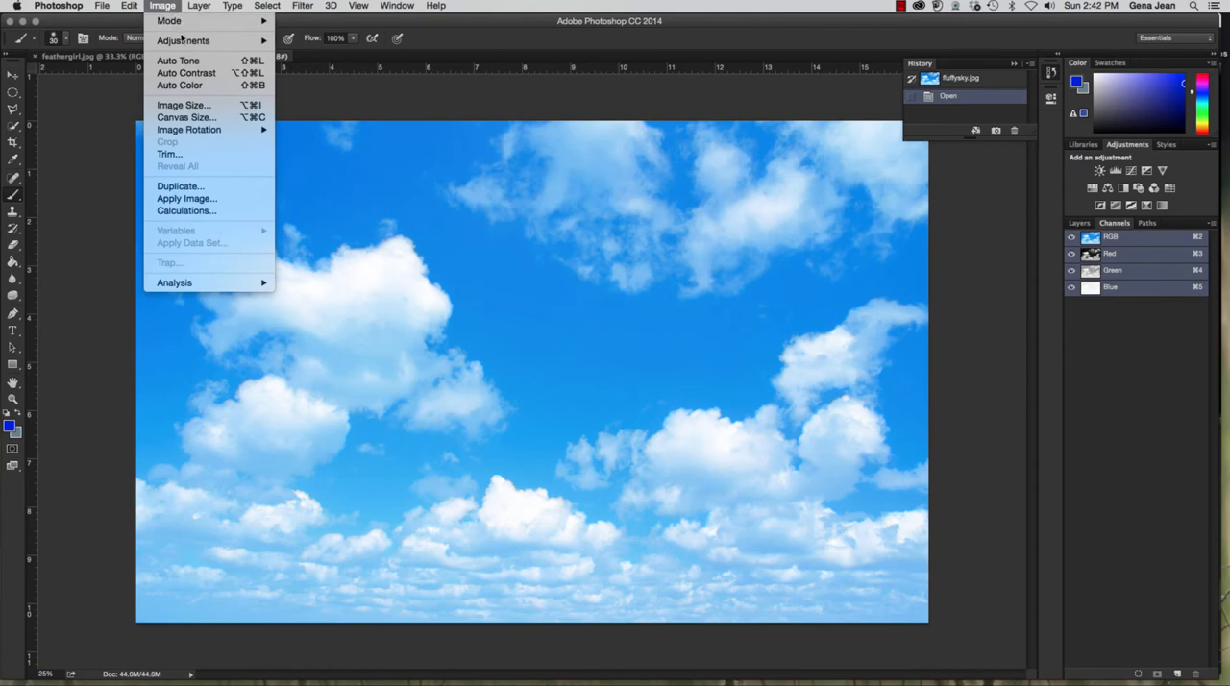
{"action": "mouse_move", "coordinate": [178, 21]}
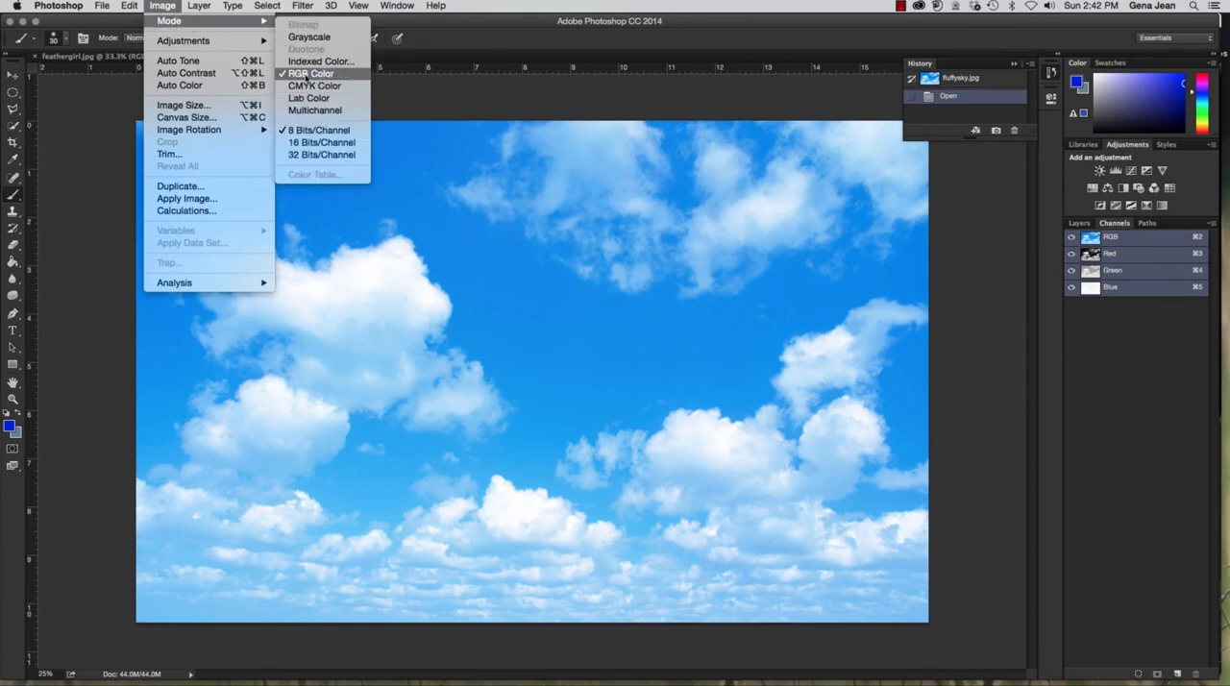
{"action": "left_click", "coordinate": [101, 108]}
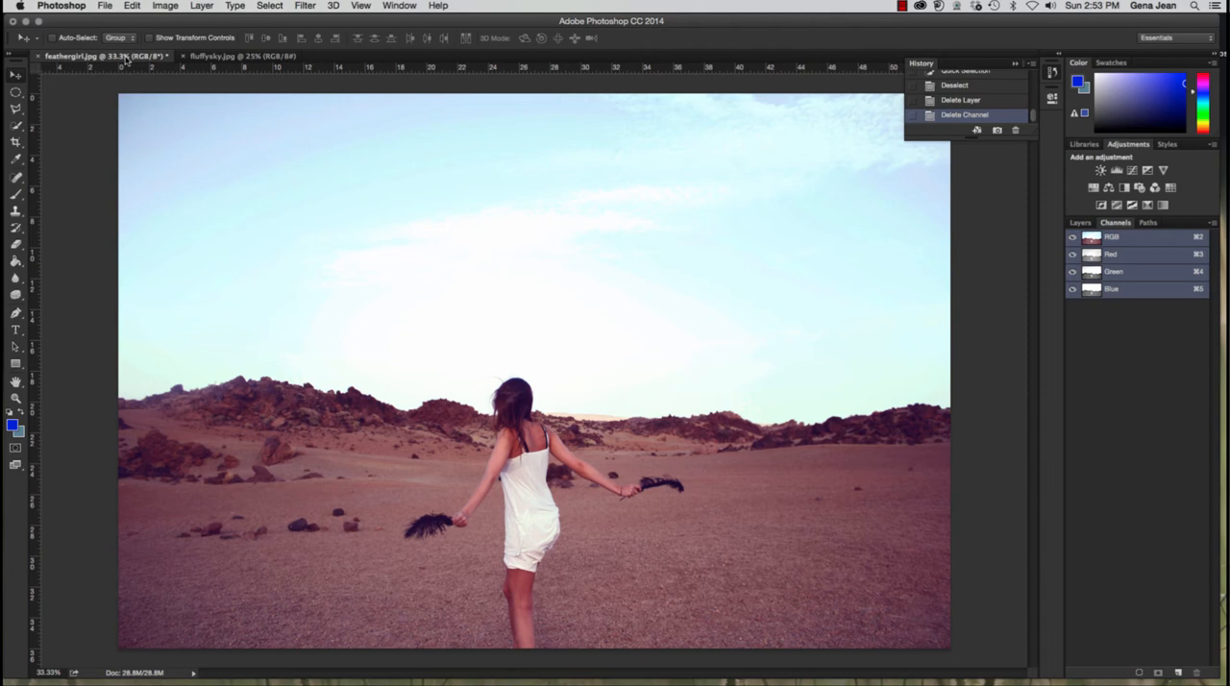
Step: Duplicate the Blue channel of feathergirl.jpg as Blue copy within the same document
{"action": "left_click", "coordinate": [240, 56]}
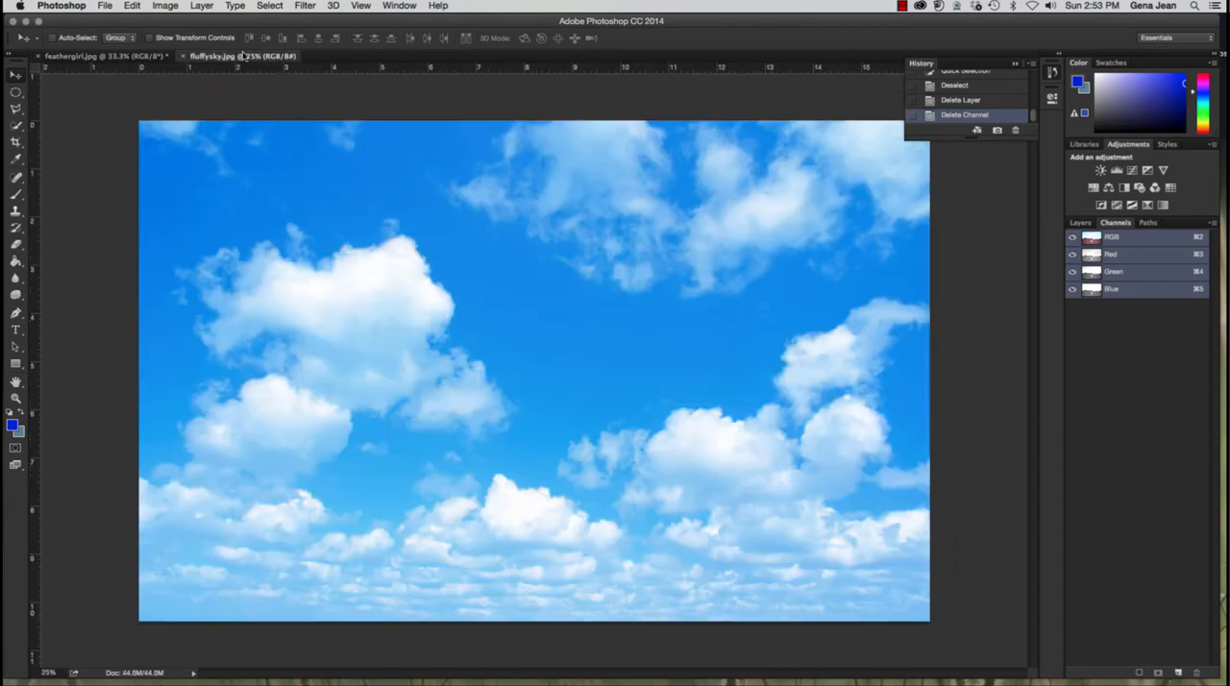
{"action": "left_click", "coordinate": [111, 56]}
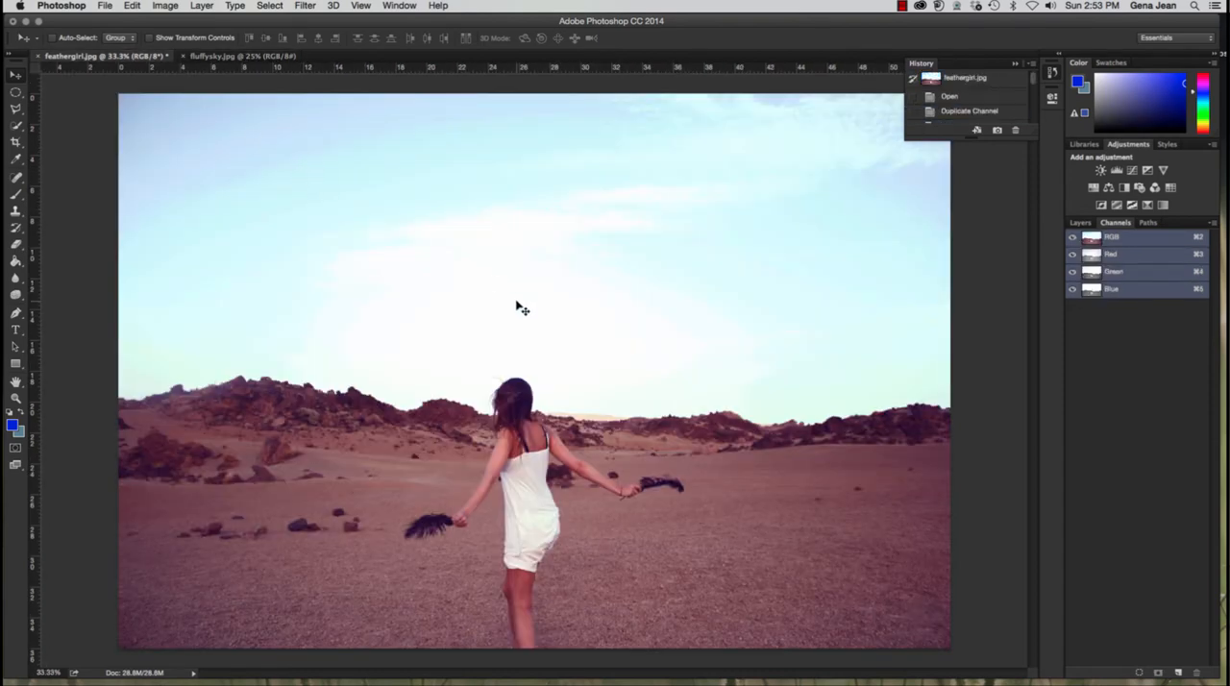
{"action": "left_click", "coordinate": [1153, 290]}
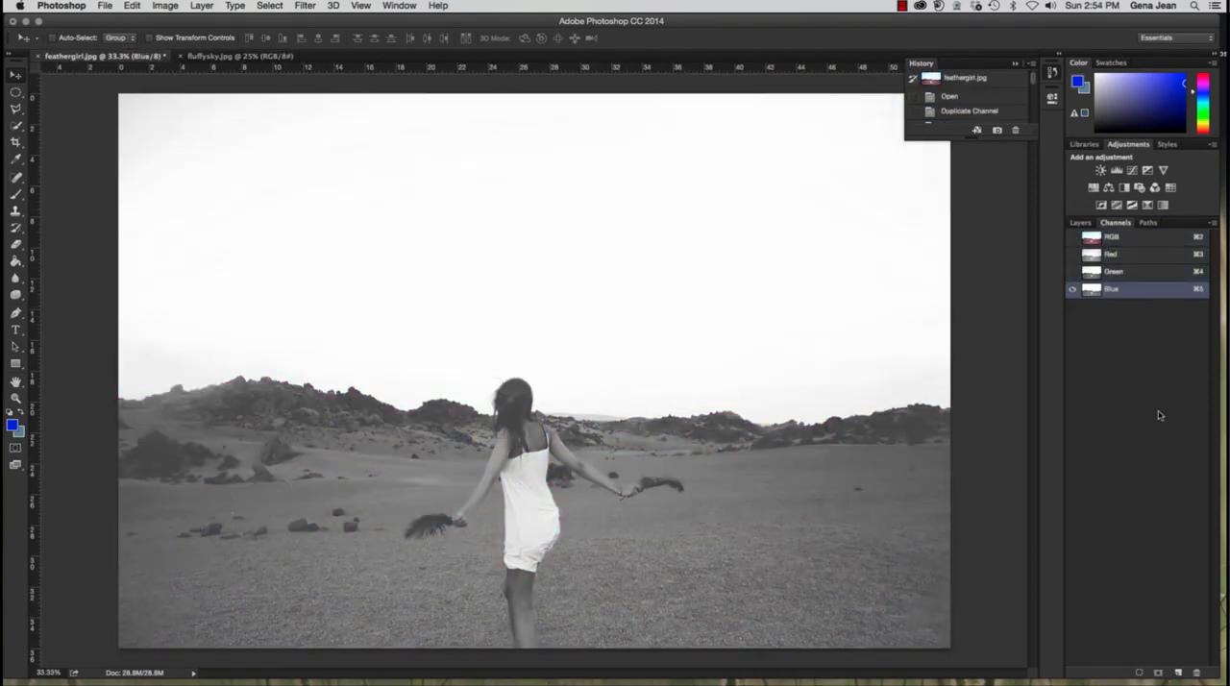
{"action": "right_click", "coordinate": [1142, 296]}
{"action": "left_click", "coordinate": [1125, 298]}
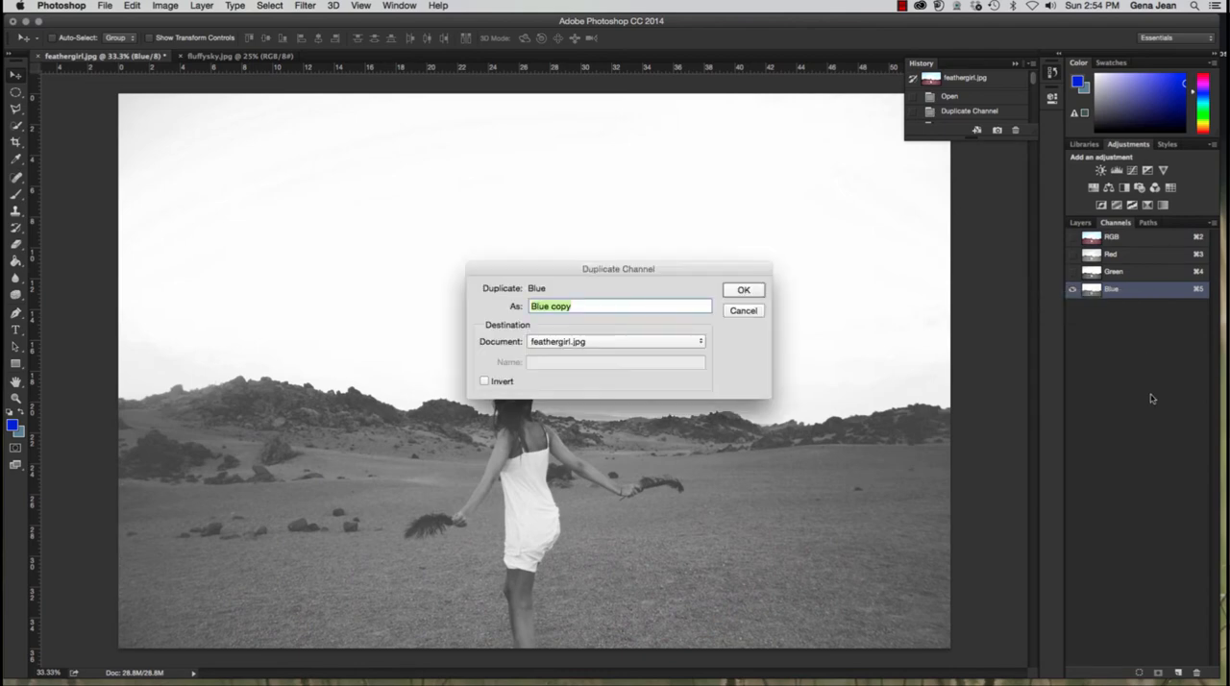
{"action": "left_click", "coordinate": [745, 291]}
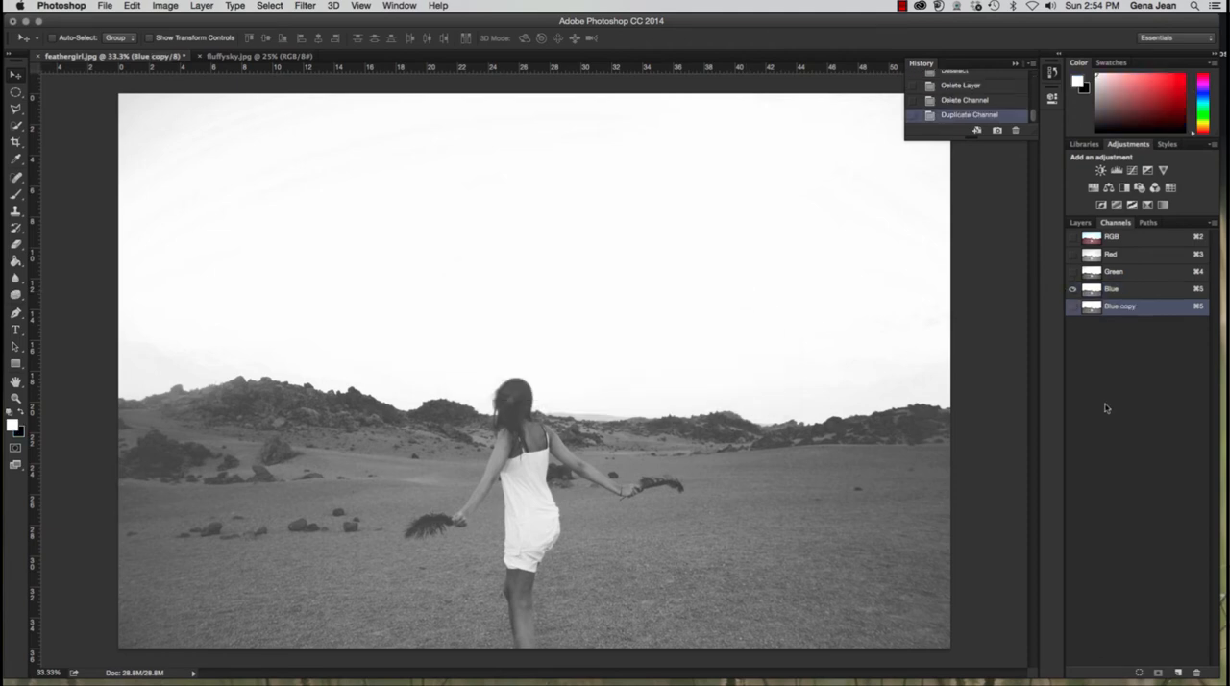
Step: Make the Blue copy channel visible and load it as a selection
{"action": "left_click", "coordinate": [1072, 306]}
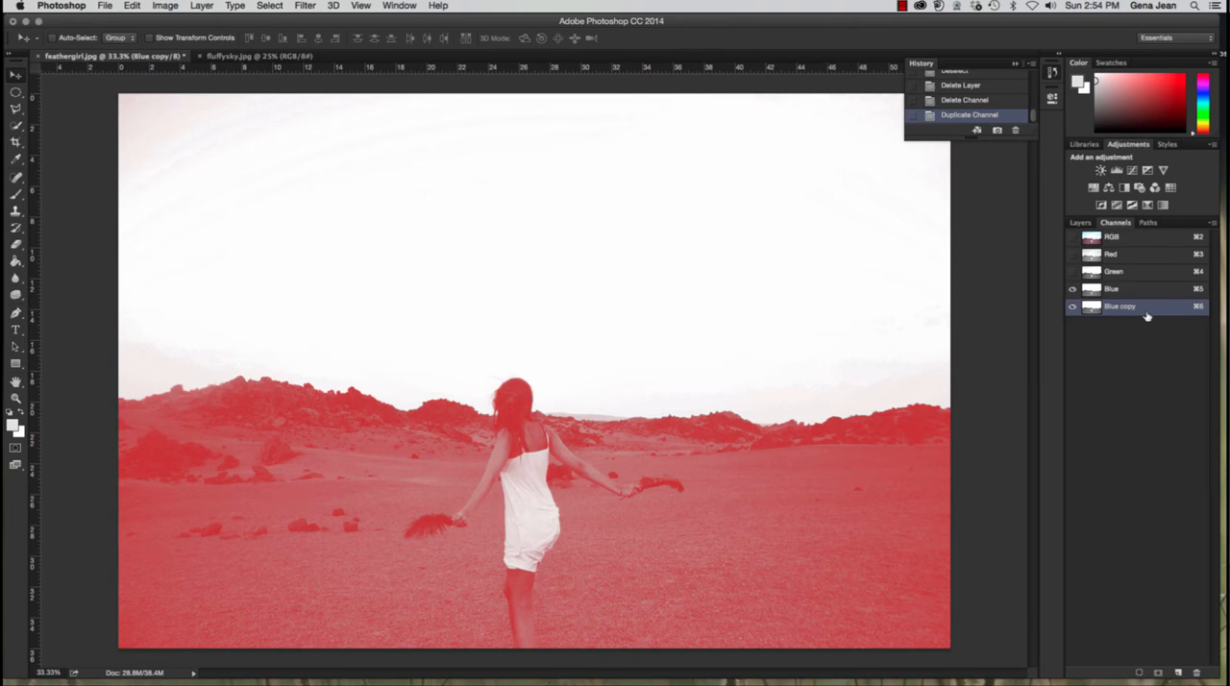
{"action": "left_click", "coordinate": [1140, 673]}
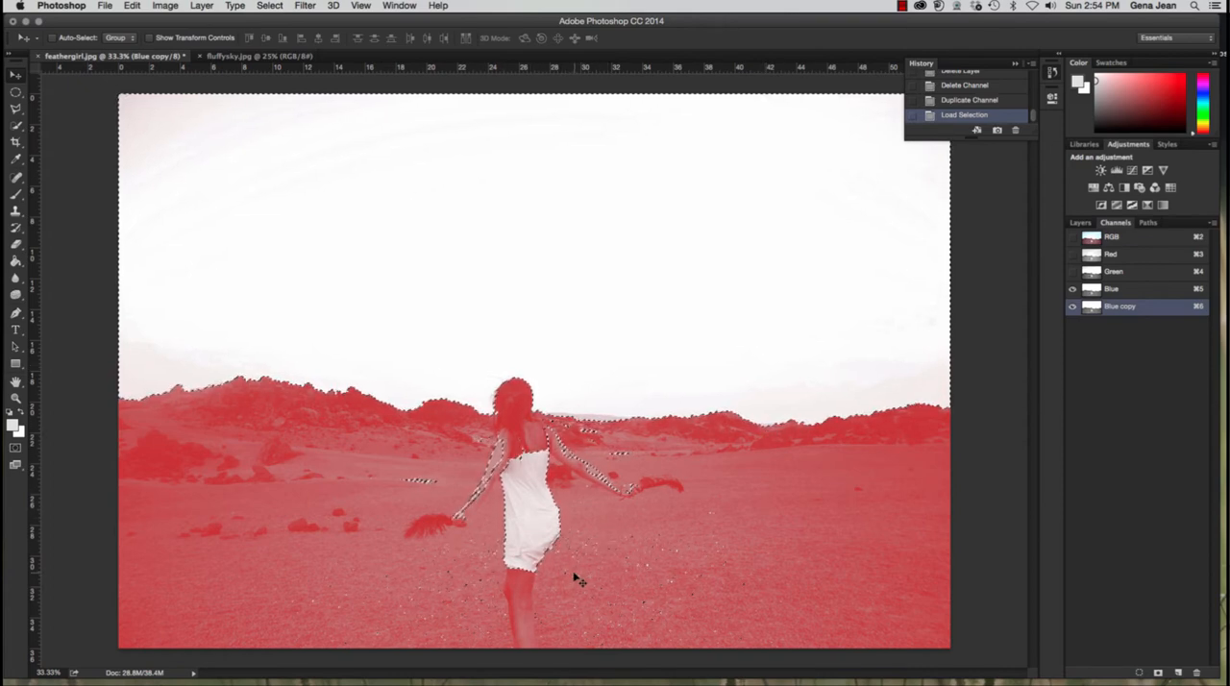
Step: Subtract the girl's dress and arms and the stray desert patches from the selection with the Quick Selection tool
{"action": "left_click", "coordinate": [16, 126]}
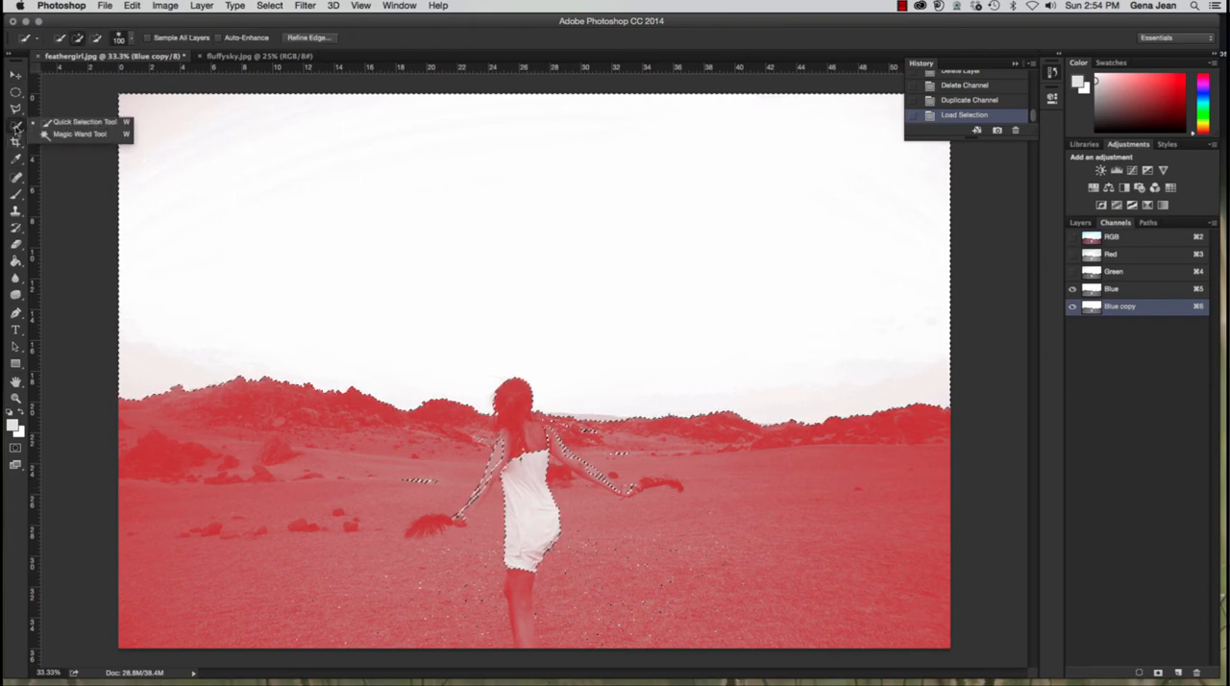
{"action": "left_click", "coordinate": [48, 122]}
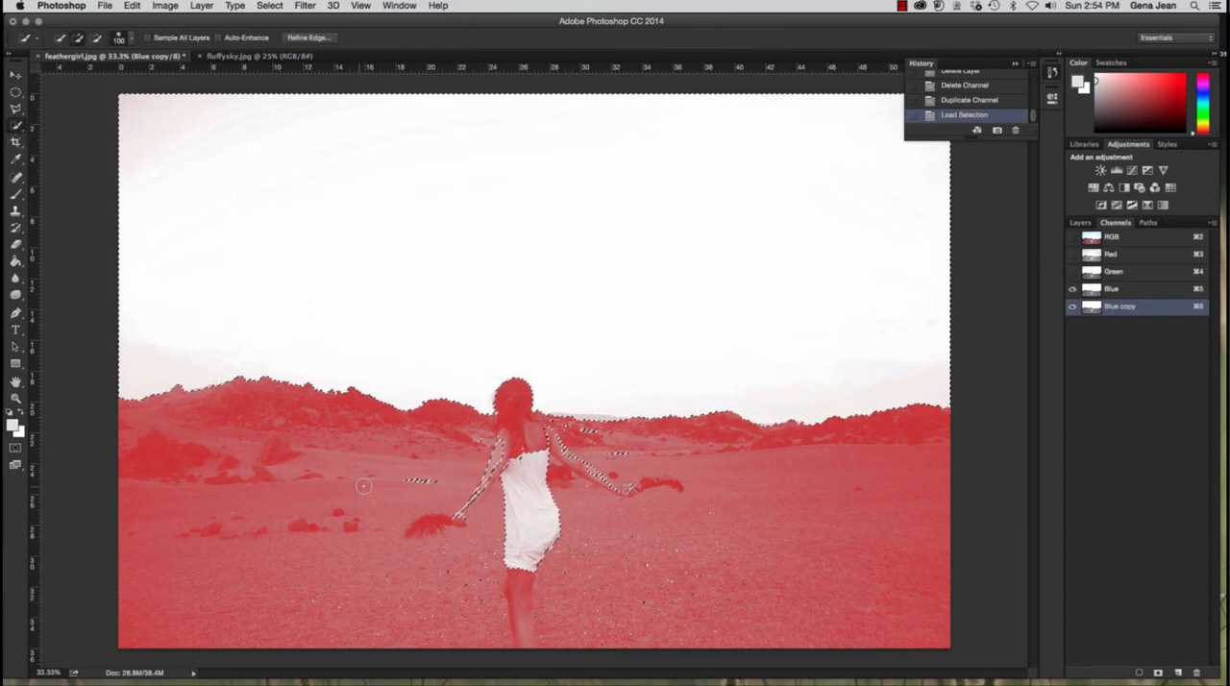
{"action": "mouse_move", "coordinate": [389, 478]}
{"action": "left_mouse_down"}
{"action": "mouse_move", "coordinate": [625, 520]}
{"action": "mouse_move", "coordinate": [419, 522]}
{"action": "mouse_move", "coordinate": [358, 575]}
{"action": "mouse_move", "coordinate": [797, 609]}
{"action": "left_mouse_up"}
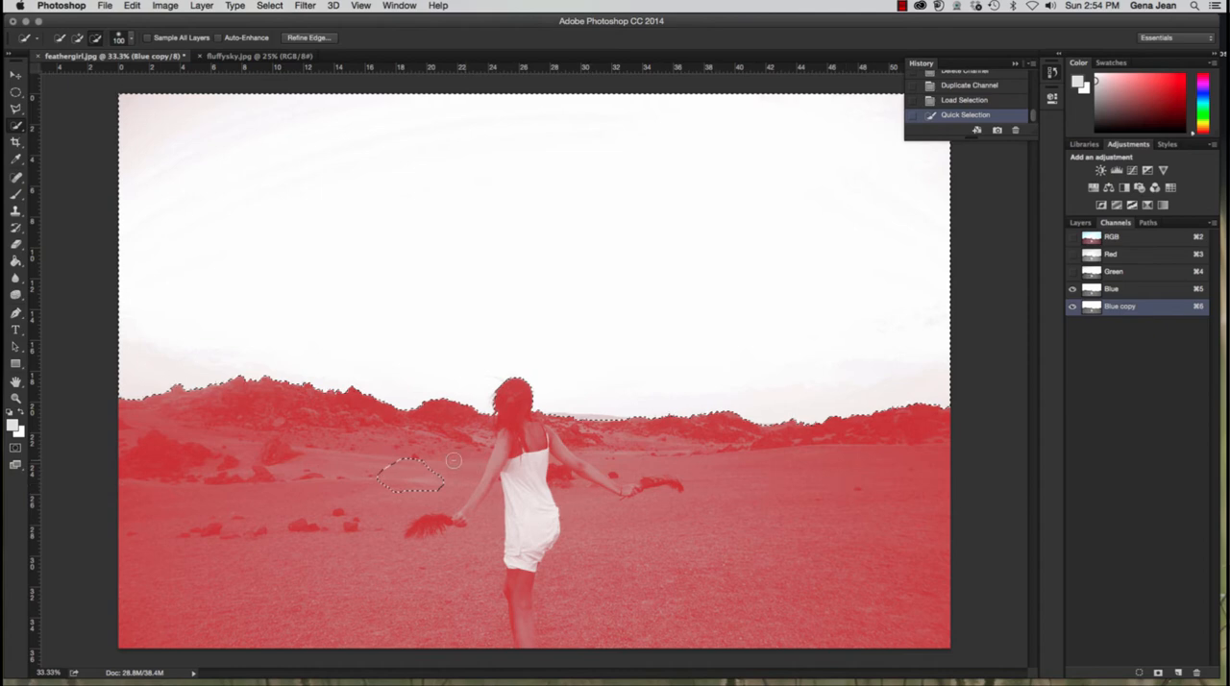
{"action": "mouse_move", "coordinate": [453, 461]}
{"action": "left_mouse_down"}
{"action": "mouse_move", "coordinate": [372, 469]}
{"action": "mouse_move", "coordinate": [420, 470]}
{"action": "mouse_move", "coordinate": [441, 483]}
{"action": "mouse_move", "coordinate": [423, 491]}
{"action": "mouse_move", "coordinate": [450, 488]}
{"action": "mouse_move", "coordinate": [438, 522]}
{"action": "mouse_move", "coordinate": [221, 532]}
{"action": "left_mouse_up"}
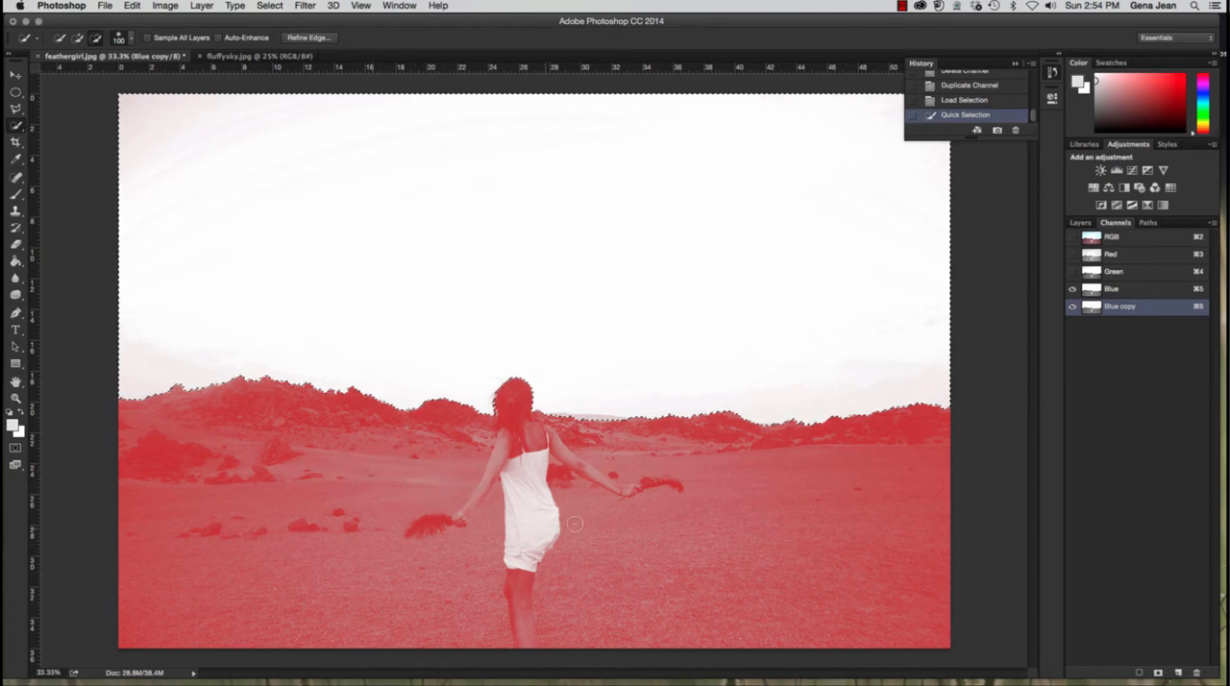
{"action": "mouse_move", "coordinate": [575, 524]}
{"action": "left_mouse_down"}
{"action": "mouse_move", "coordinate": [567, 471]}
{"action": "mouse_move", "coordinate": [630, 500]}
{"action": "left_mouse_up"}
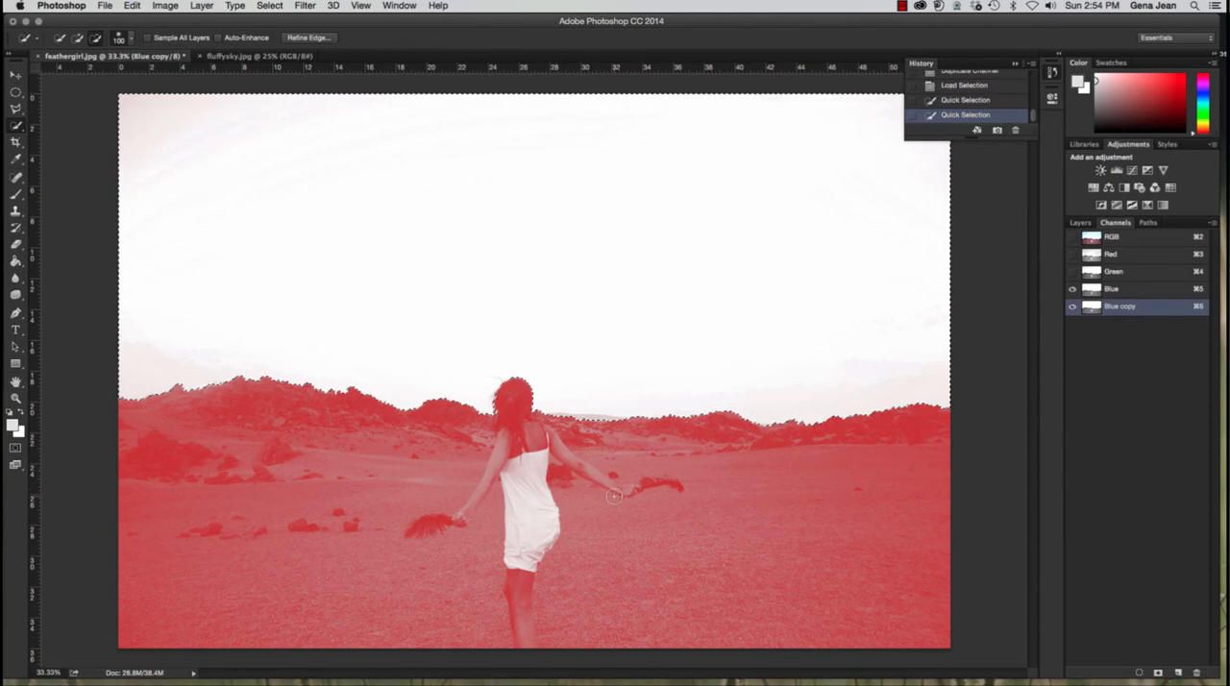
Step: Adjust the sky selection along the horizon just beside the girl's head by adding and subtracting small areas
{"action": "left_click", "coordinate": [599, 425]}
{"action": "key", "text": "alt"}
{"action": "left_click", "coordinate": [574, 430], "text": "alt"}
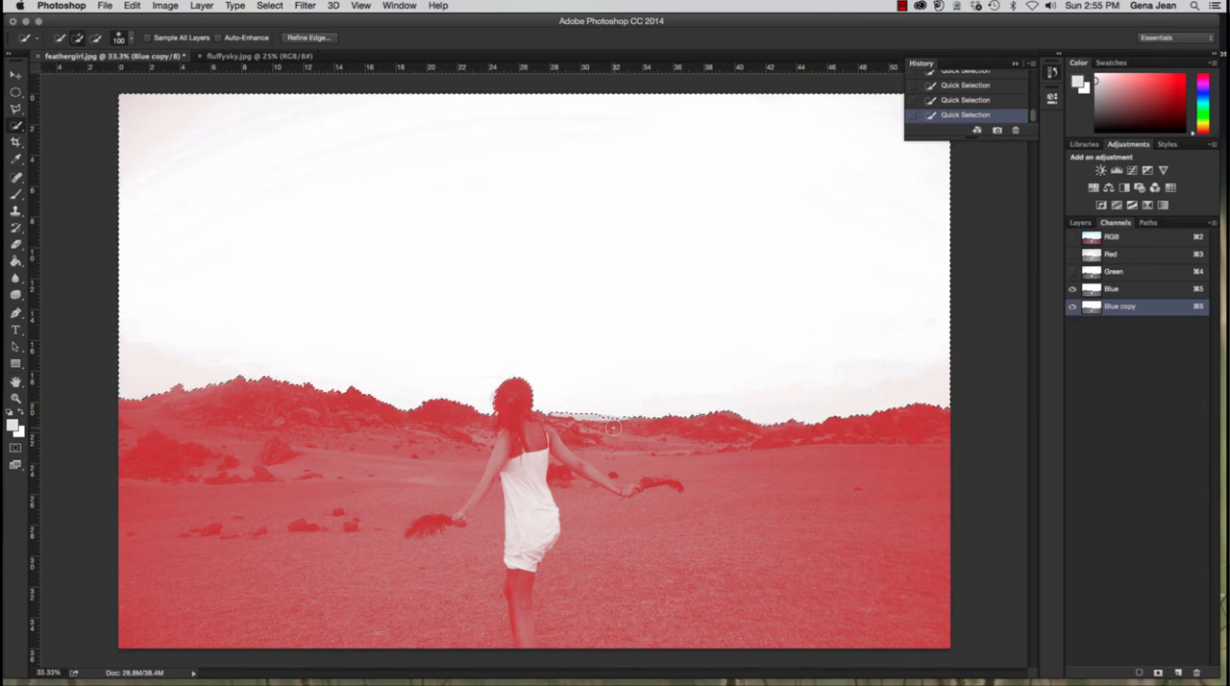
{"action": "key", "text": "alt"}
{"action": "key", "text": "alt"}
{"action": "key", "text": "alt"}
Step: Reduce the Quick Selection brush to 15 and subtract the pale distant hill areas from the selection along the horizon
{"action": "key", "text": "z"}
{"action": "mouse_move", "coordinate": [749, 400]}
{"action": "left_mouse_down"}
{"action": "mouse_move", "coordinate": [814, 448]}
{"action": "mouse_move", "coordinate": [818, 482]}
{"action": "left_mouse_up"}
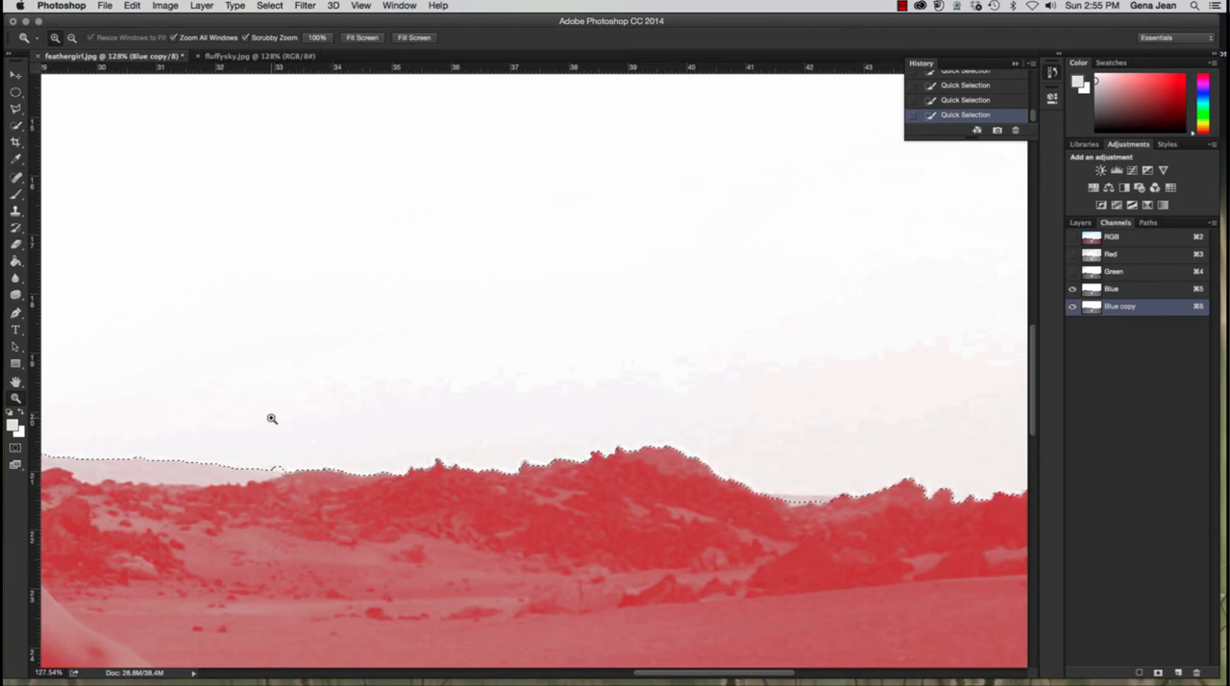
{"action": "key", "text": "w"}
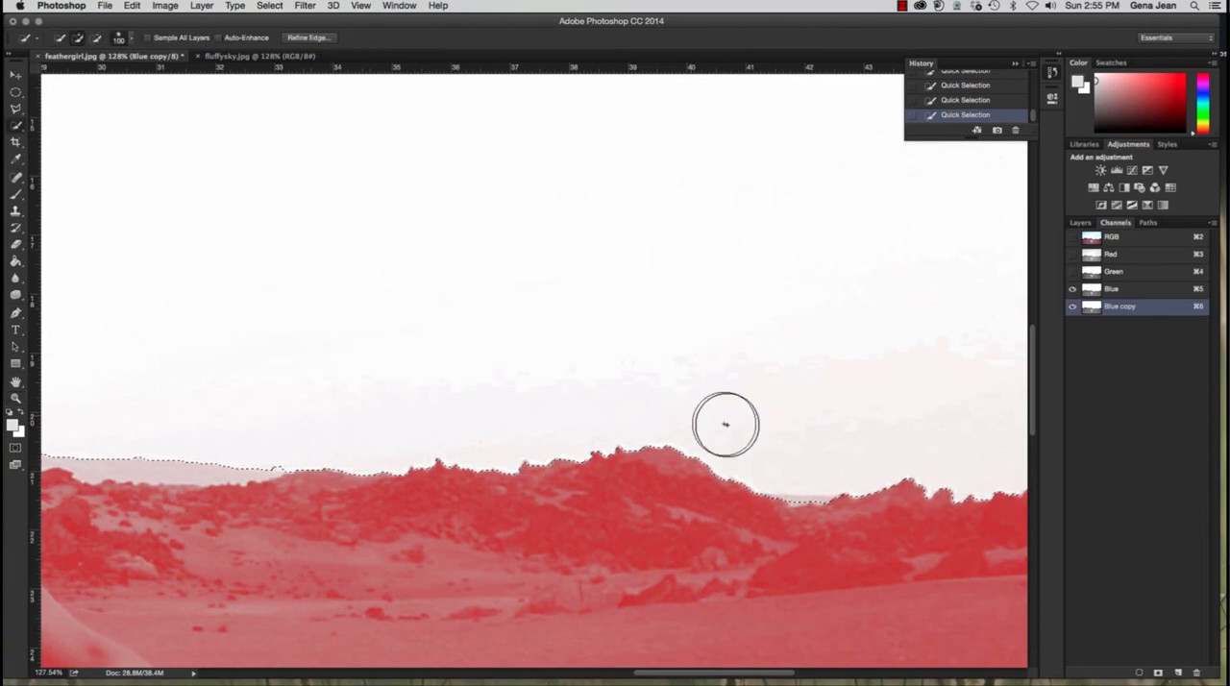
{"action": "key", "text": "bracketleft"}
{"action": "key", "text": "bracketleft"}
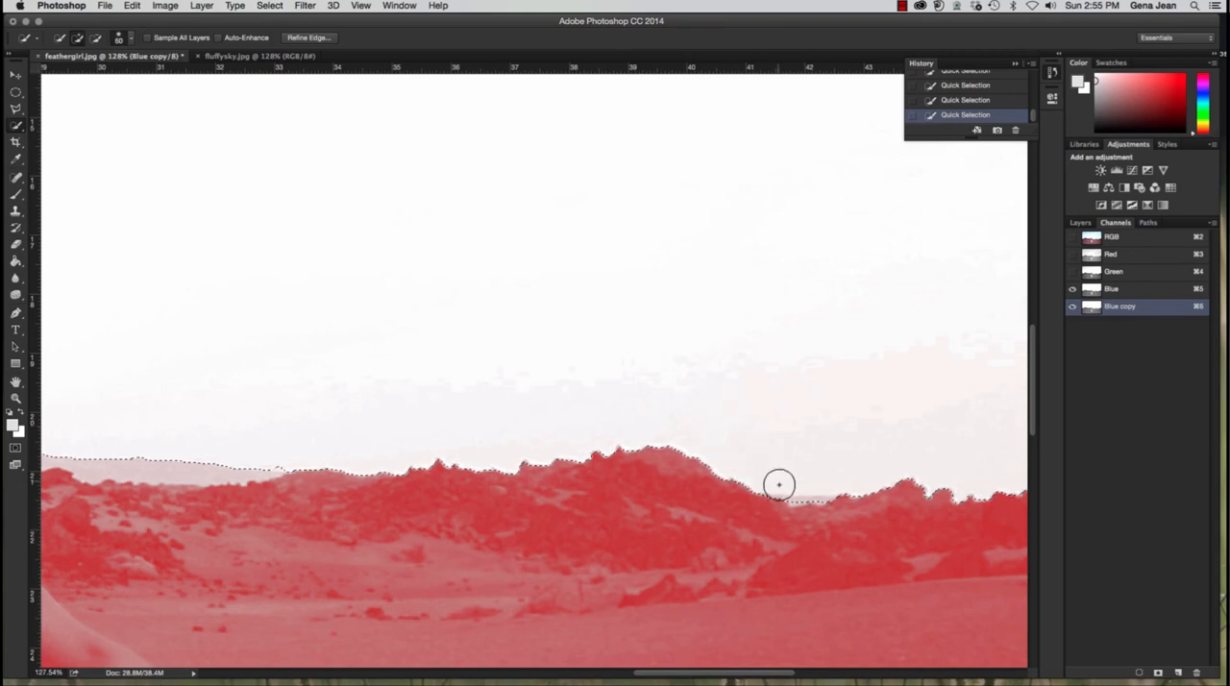
{"action": "key", "text": "bracketleft"}
{"action": "key", "text": "bracketleft"}
{"action": "key", "text": "bracketleft"}
{"action": "key", "text": "bracketleft"}
{"action": "key", "text": "alt"}
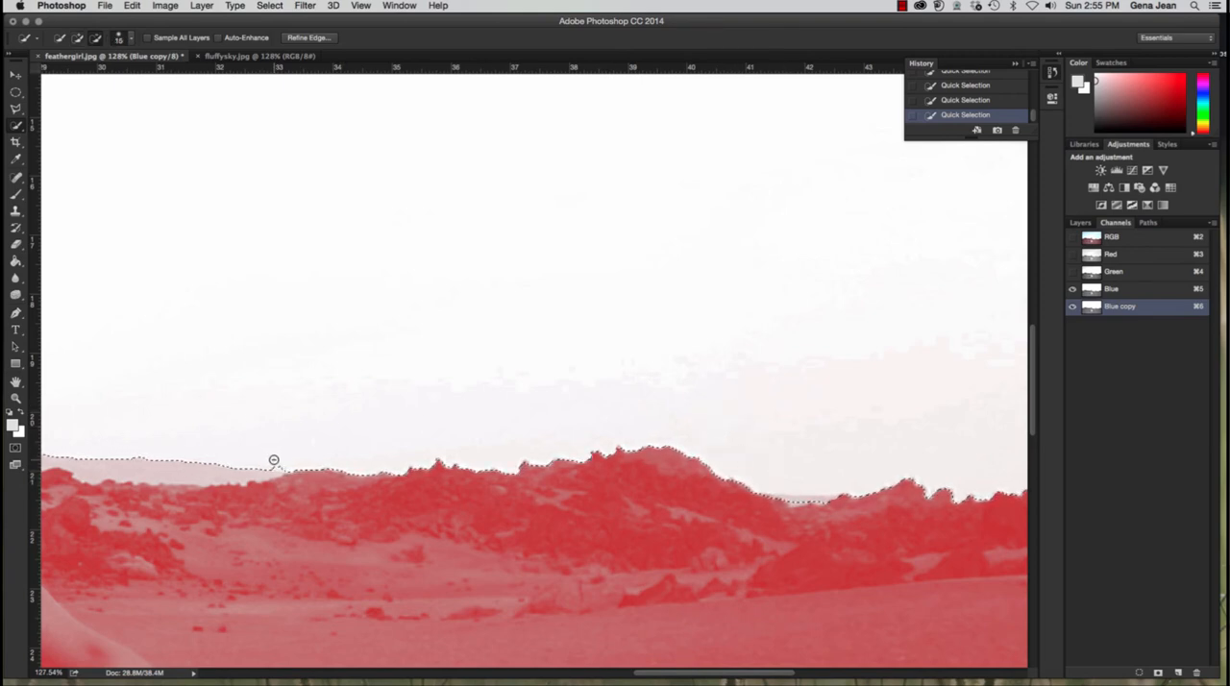
{"action": "left_click", "coordinate": [275, 459], "text": "alt"}
{"action": "left_click_drag", "start_coordinate": [785, 500], "coordinate": [819, 500]}
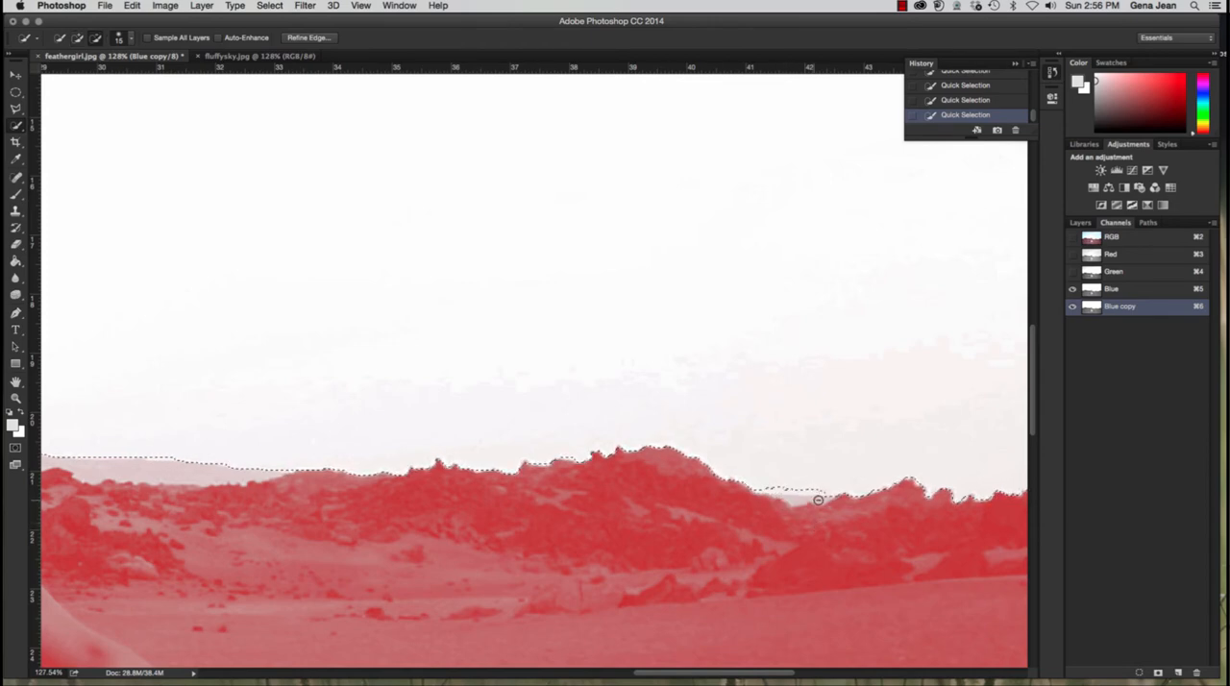
{"action": "key", "text": "alt"}
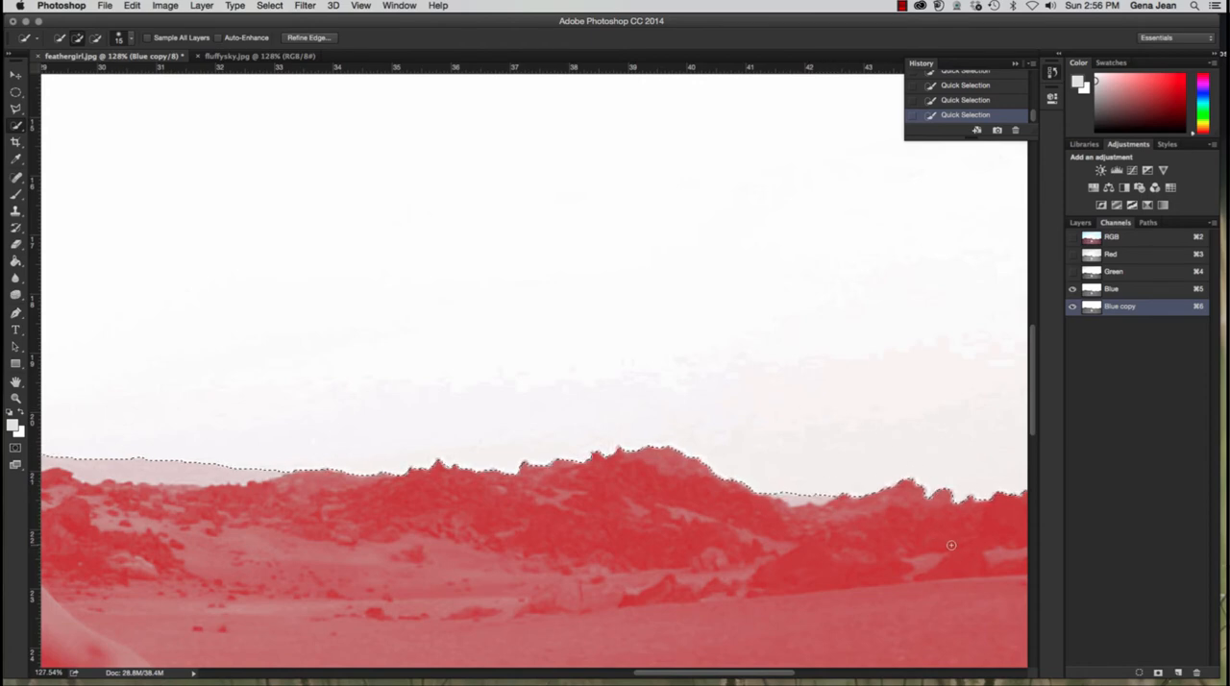
Step: Inspect the selection edge along the rocky horizon and around the girl's hair
{"action": "left_click_drag", "start_coordinate": [925, 538], "coordinate": [571, 512]}
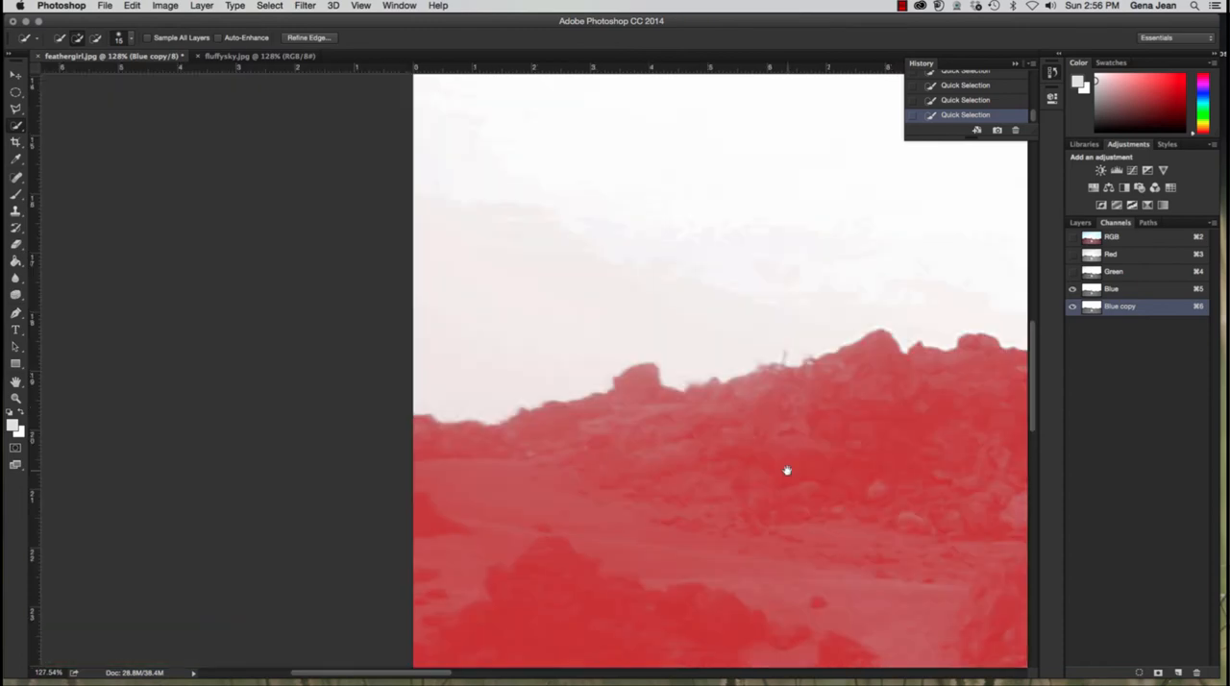
{"action": "left_click_drag", "start_coordinate": [786, 470], "coordinate": [774, 470]}
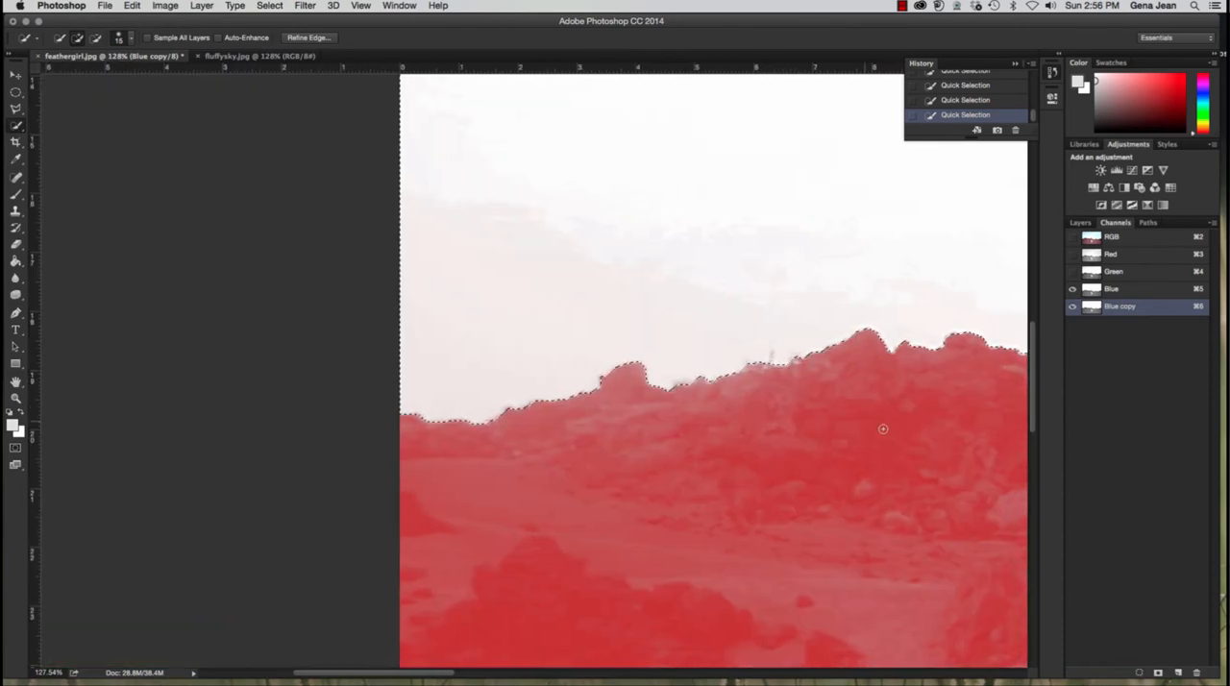
{"action": "left_click_drag", "start_coordinate": [929, 447], "coordinate": [576, 448]}
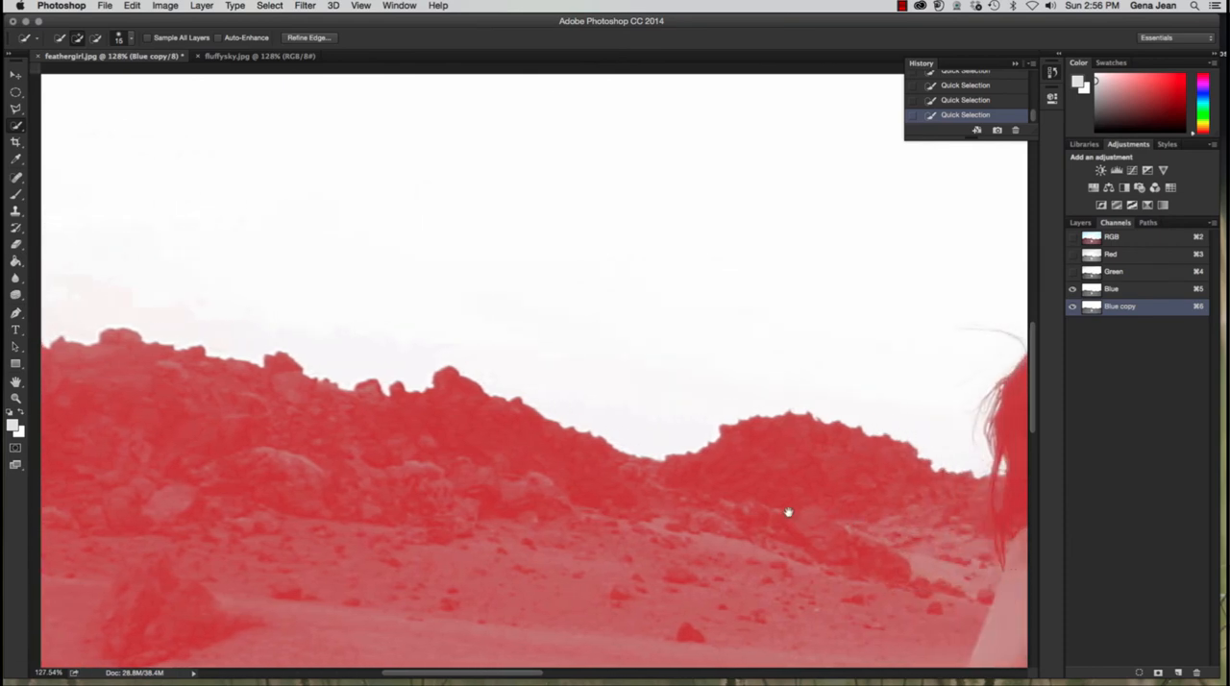
{"action": "left_click_drag", "start_coordinate": [788, 513], "coordinate": [590, 503]}
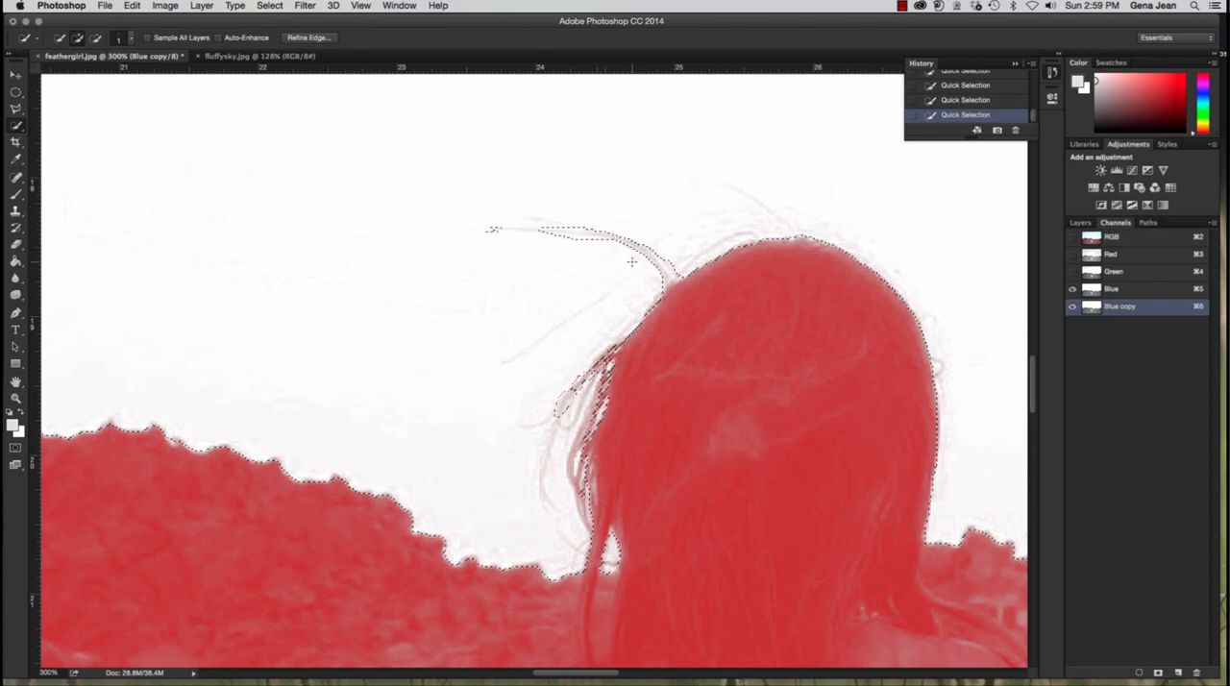
Step: Enlarge the Quick Selection brush to 20 and add the long flyaway strands beside the crown of the girl's head to the sky selection
{"action": "key", "text": "alt"}
{"action": "left_click_drag", "start_coordinate": [543, 207], "coordinate": [489, 171]}
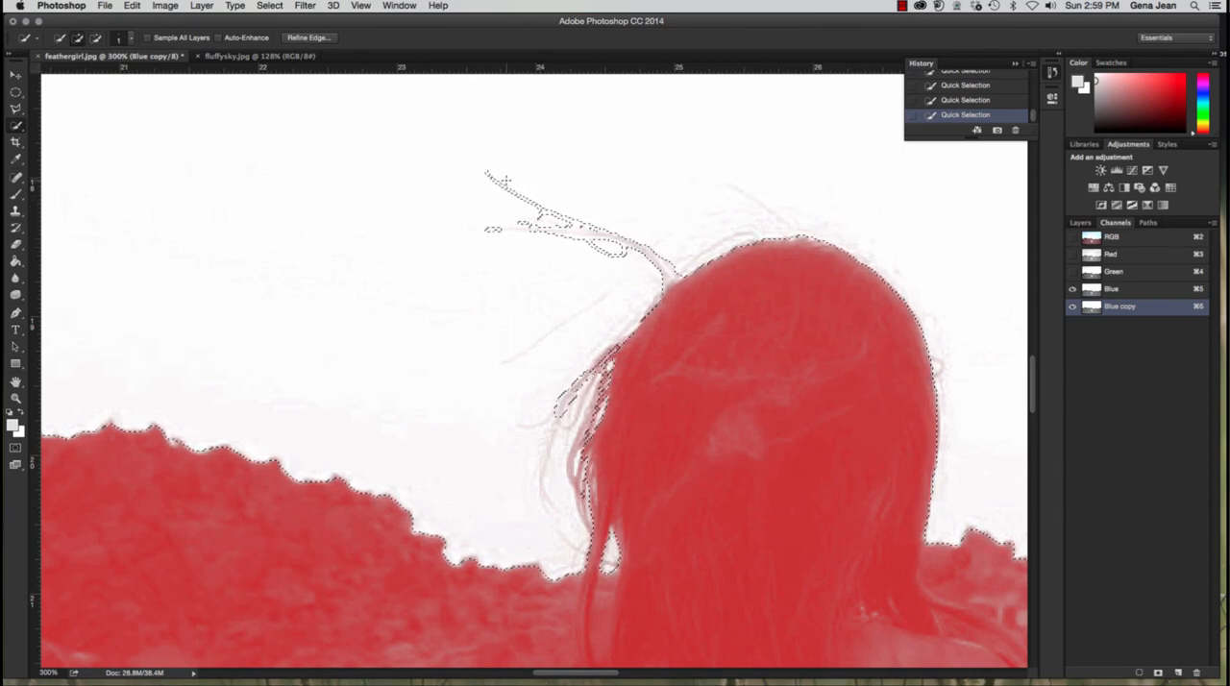
{"action": "key", "text": "bracketright"}
{"action": "key", "text": "bracketright"}
{"action": "key", "text": "bracketright"}
{"action": "key", "text": "bracketright"}
{"action": "key", "text": "bracketright"}
{"action": "key", "text": "bracketright"}
{"action": "key", "text": "bracketright"}
{"action": "key", "text": "bracketright"}
{"action": "key", "text": "bracketright"}
{"action": "key", "text": "bracketright"}
{"action": "key", "text": "bracketright"}
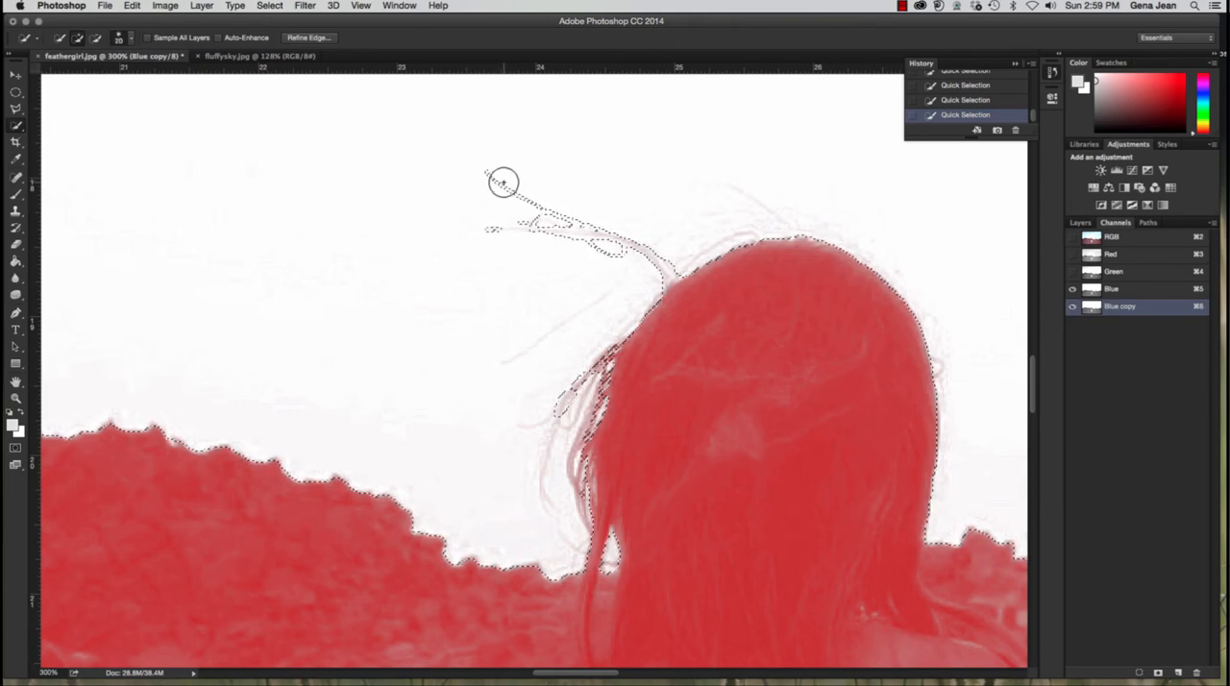
{"action": "mouse_move", "coordinate": [502, 183]}
{"action": "left_mouse_down"}
{"action": "mouse_move", "coordinate": [524, 259]}
{"action": "mouse_move", "coordinate": [564, 203]}
{"action": "mouse_move", "coordinate": [586, 248]}
{"action": "mouse_move", "coordinate": [639, 237]}
{"action": "mouse_move", "coordinate": [660, 262]}
{"action": "left_mouse_up"}
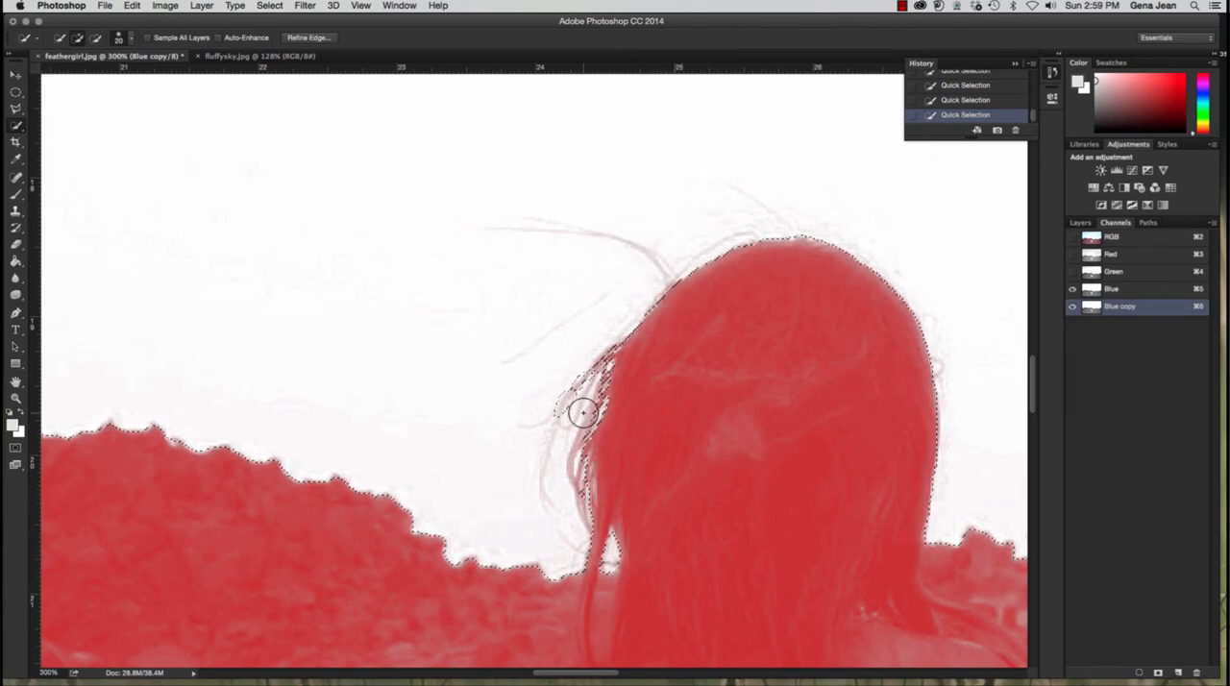
Step: Reduce the Quick Selection brush to 3 and refine the sky selection around the loose hair strands beside the girl's head
{"action": "key", "text": "alt"}
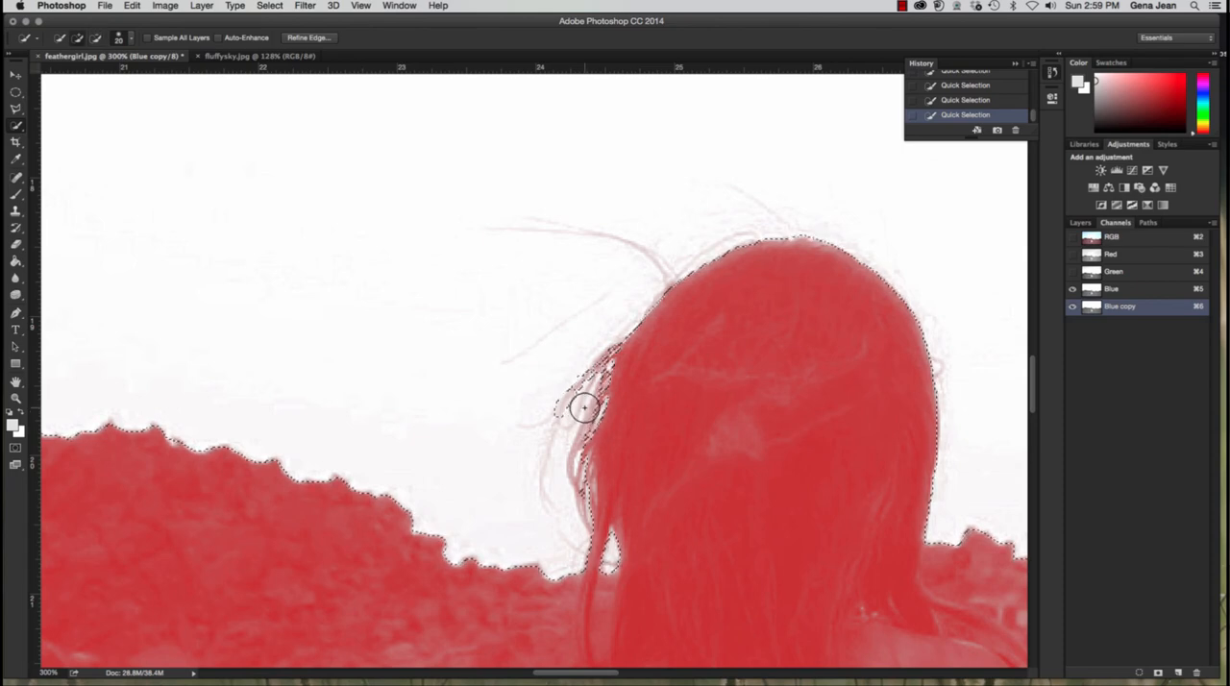
{"action": "key", "text": "bracketleft"}
{"action": "key", "text": "bracketleft"}
{"action": "key", "text": "bracketleft"}
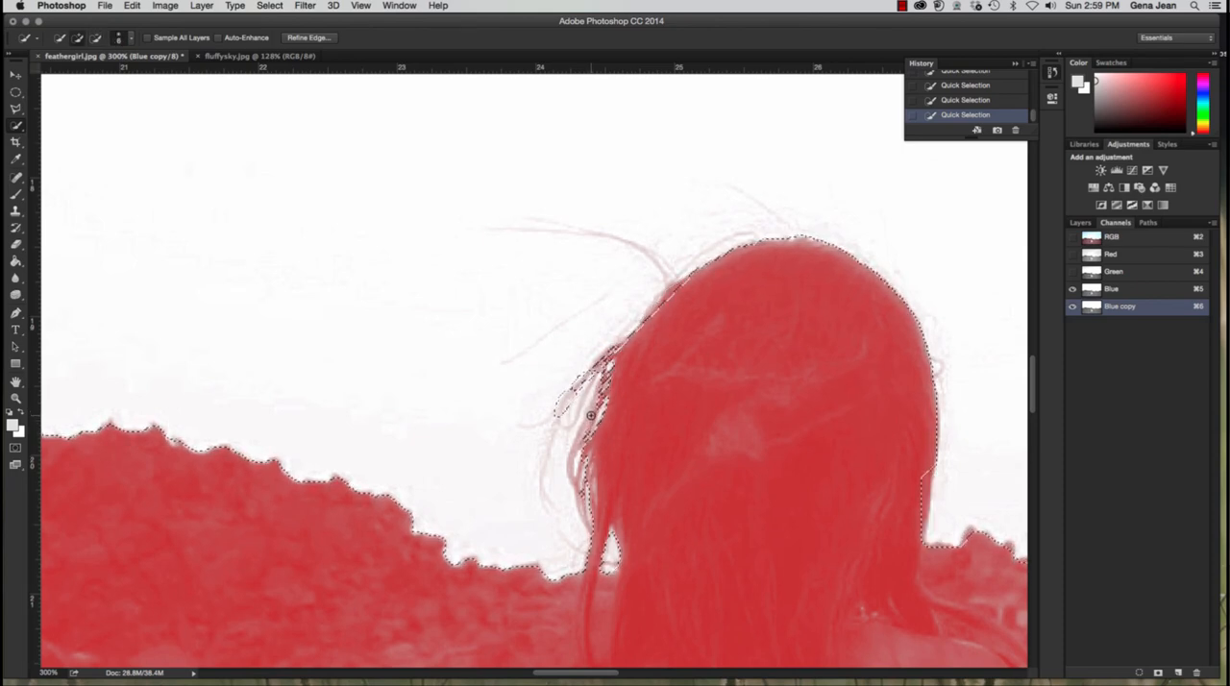
{"action": "key", "text": "alt"}
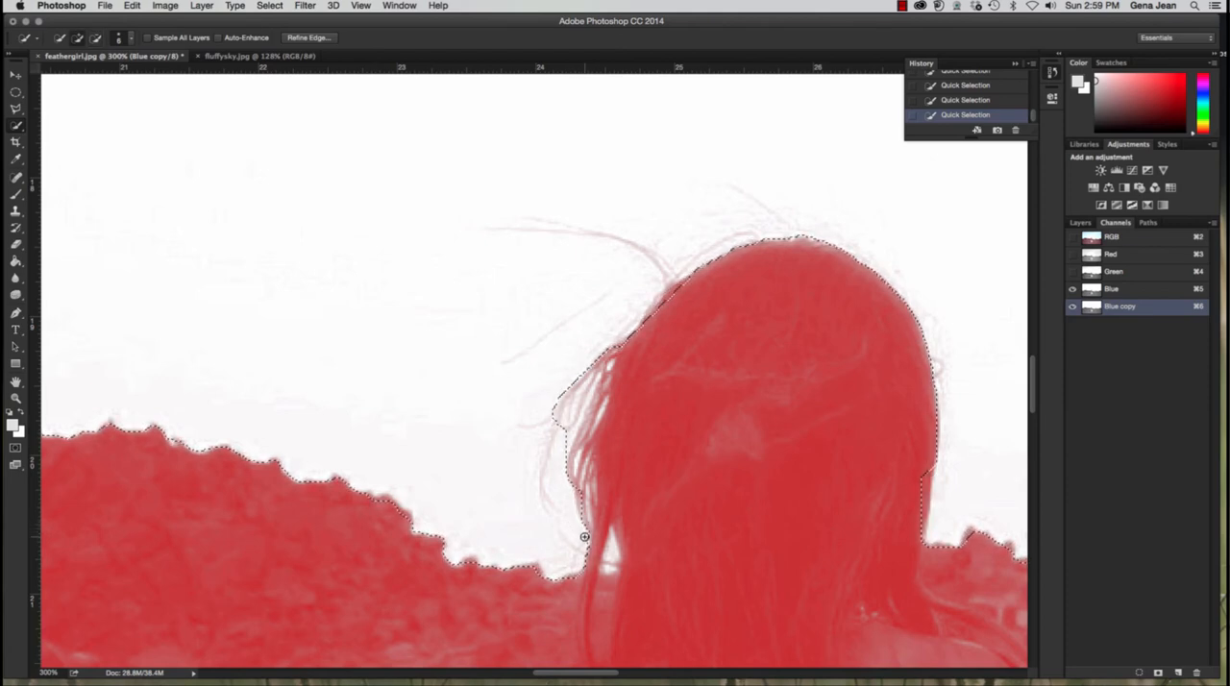
{"action": "key", "text": "alt"}
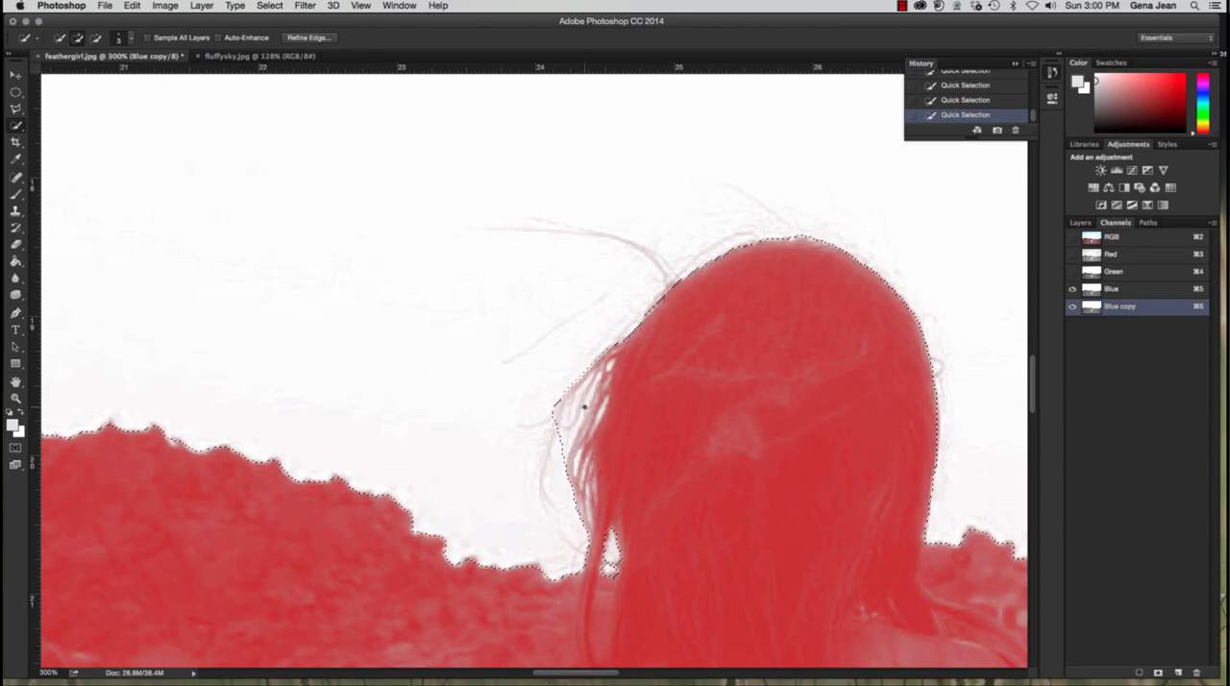
{"action": "key", "text": "alt"}
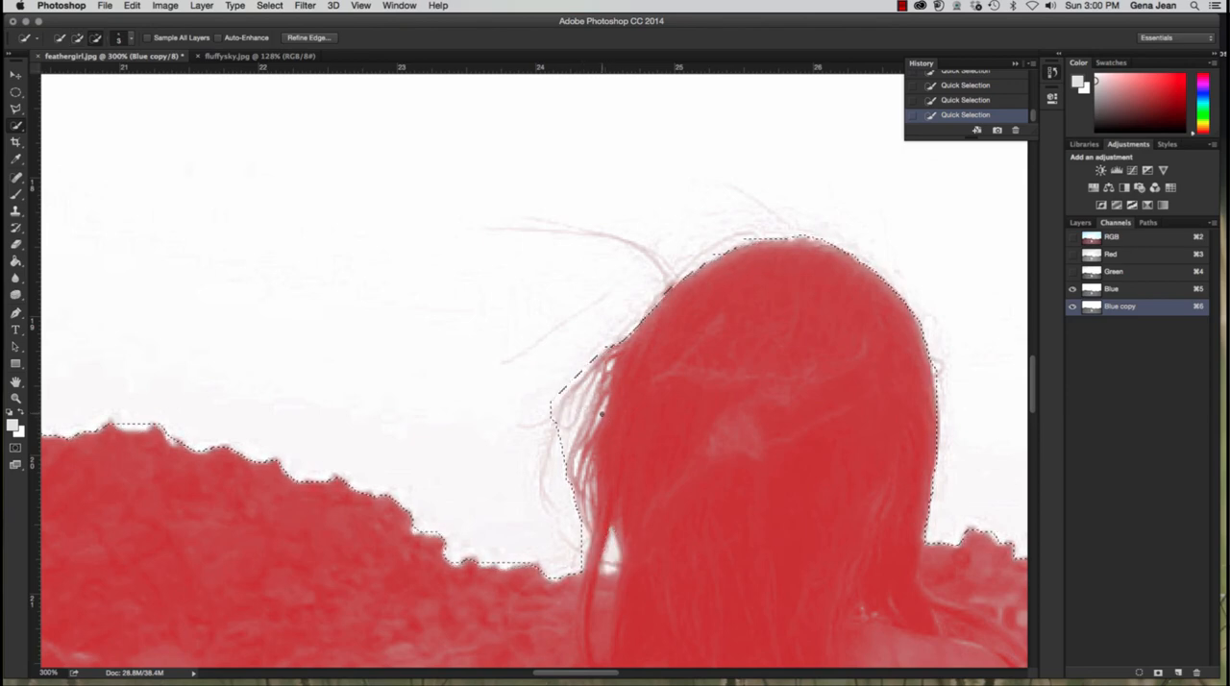
{"action": "left_click", "coordinate": [602, 415], "text": "alt"}
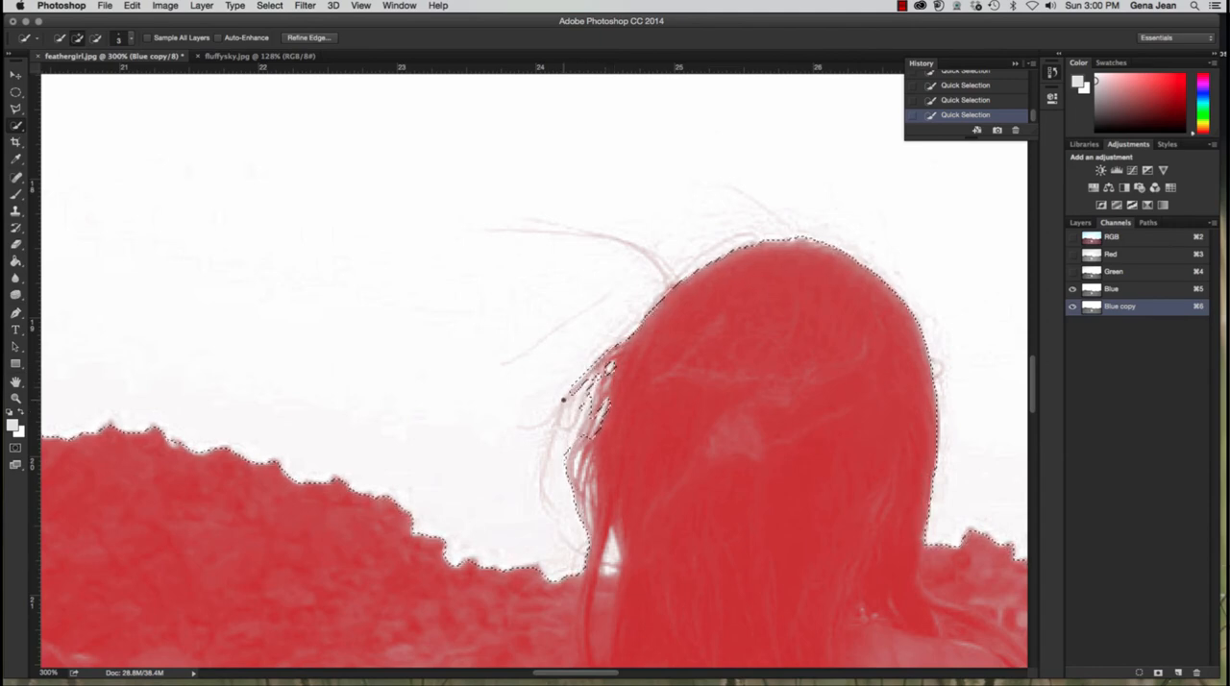
Step: Try to subtract the thin curved outer hair strand beside the girl's head from the sky selection
{"action": "key", "text": "alt"}
{"action": "left_click_drag", "start_coordinate": [566, 406], "coordinate": [552, 508]}
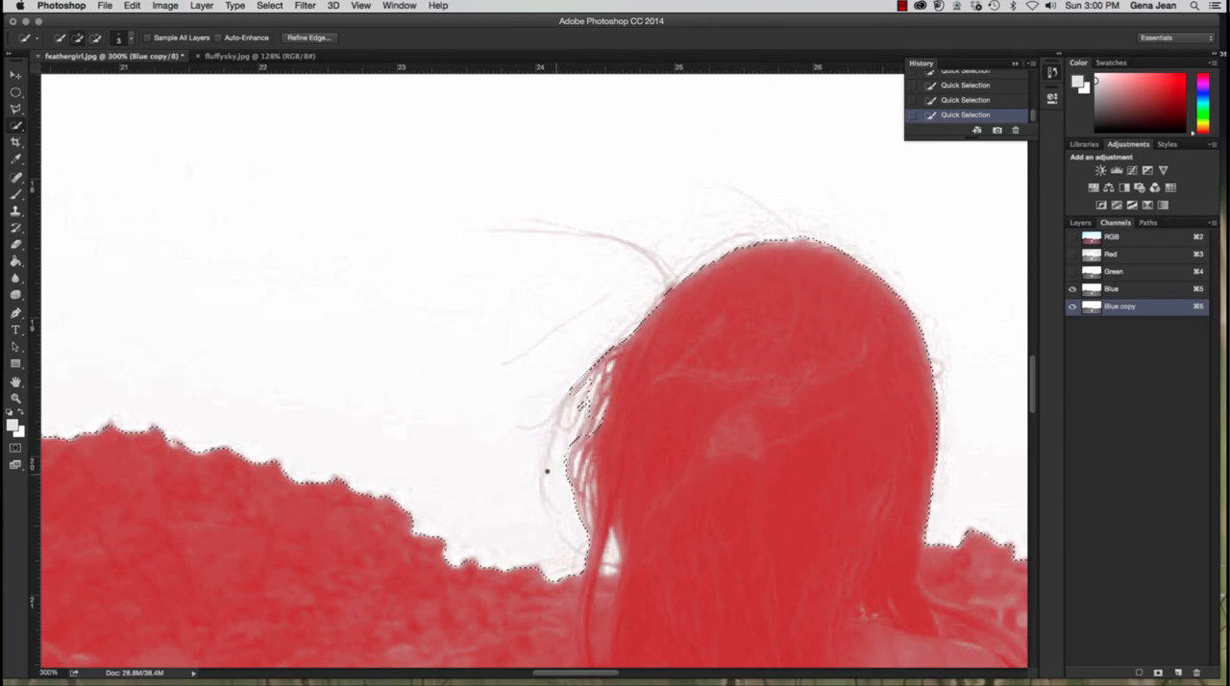
{"action": "left_click_drag", "start_coordinate": [549, 477], "coordinate": [545, 473]}
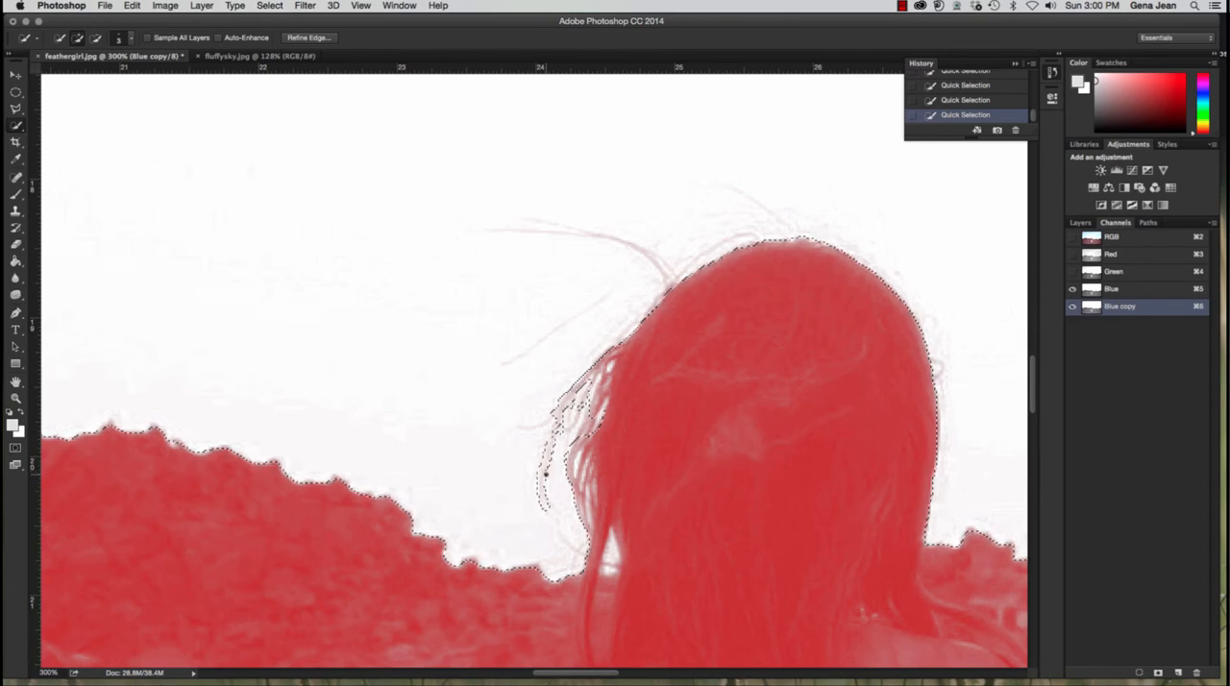
{"action": "key", "text": "alt"}
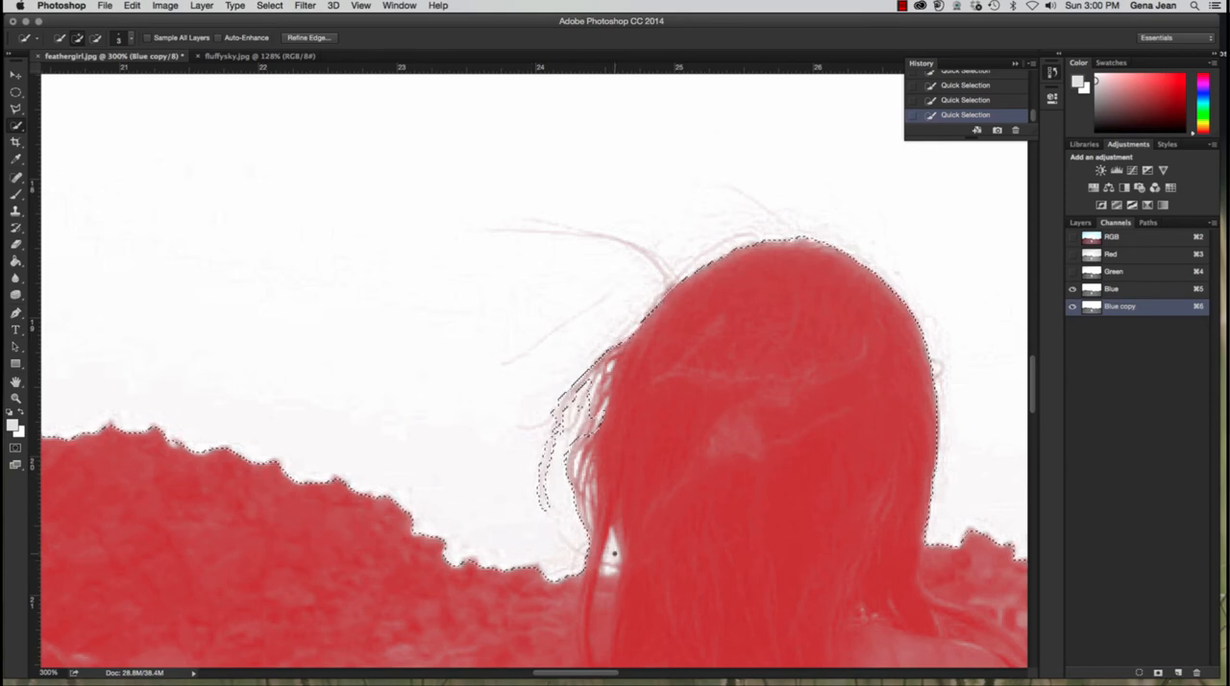
Step: Correct the selection in the narrow gaps between the loose hair strands by adding and subtracting small areas
{"action": "key", "text": "alt"}
{"action": "key", "text": "alt"}
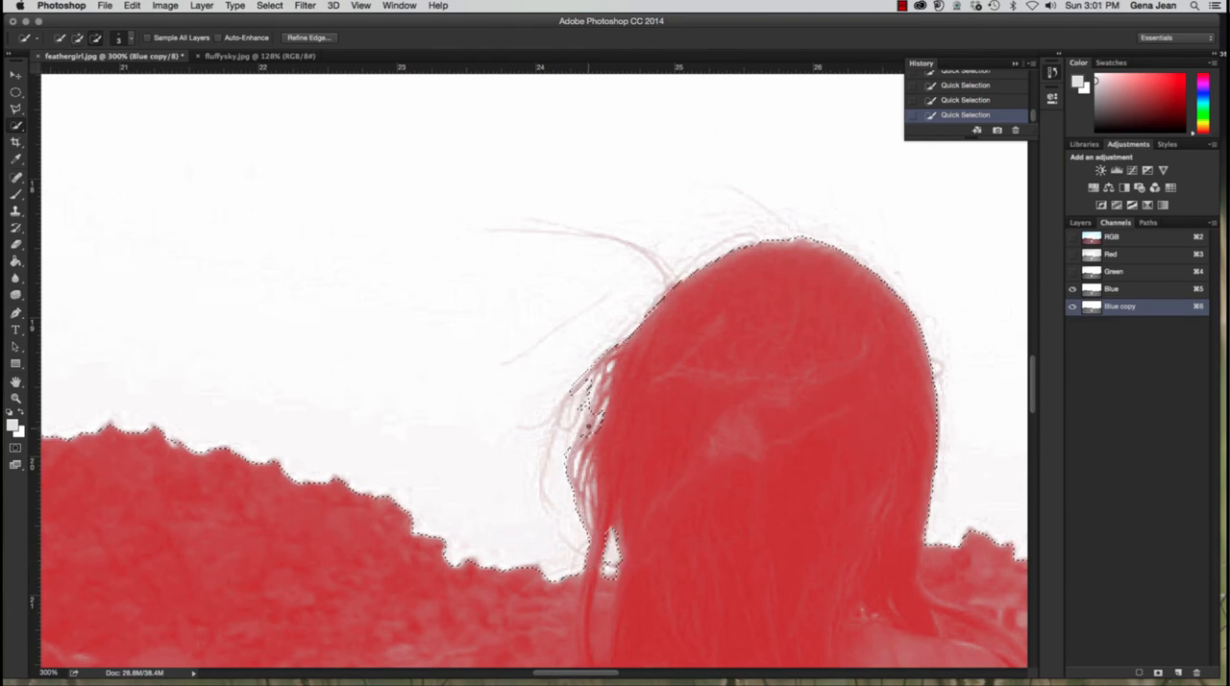
{"action": "left_click_drag", "start_coordinate": [597, 416], "coordinate": [598, 419]}
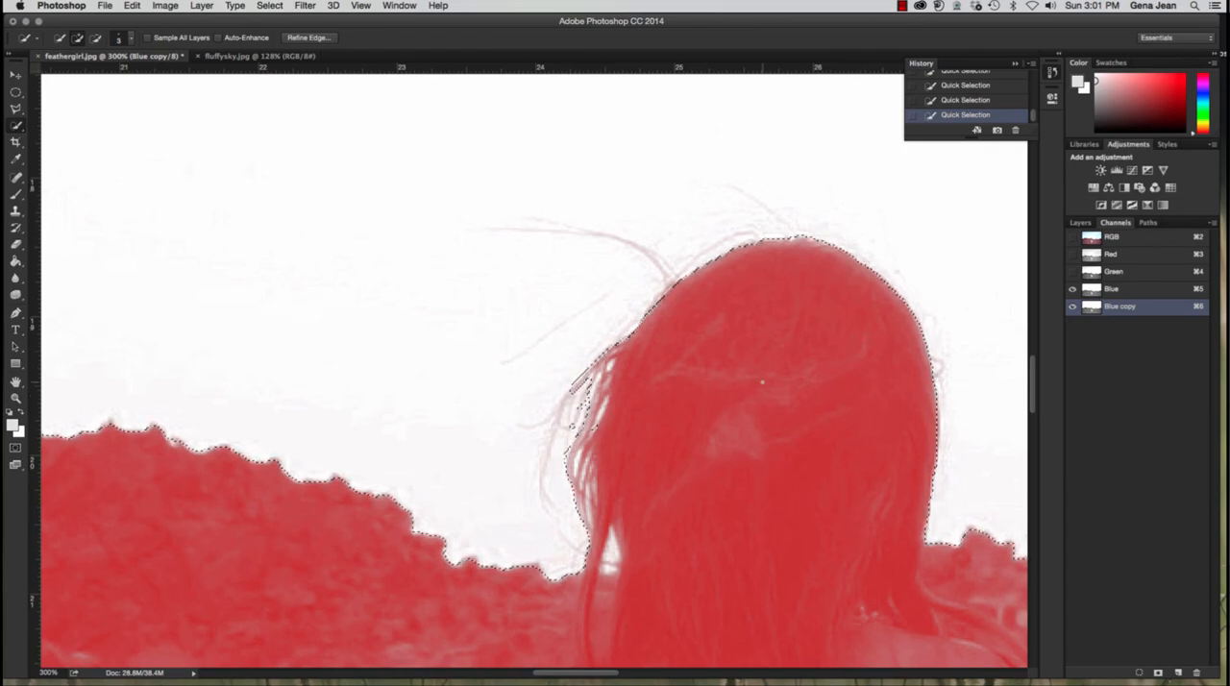
Step: Return to the image layers and duplicate the Background layer, keeping the sky selection active
{"action": "scroll", "coordinate": [764, 382], "scroll_direction": "down", "scroll_amount": 1}
{"action": "scroll", "coordinate": [763, 382], "scroll_direction": "down", "scroll_amount": 10}
{"action": "scroll", "coordinate": [763, 380], "scroll_direction": "up", "scroll_amount": 4}
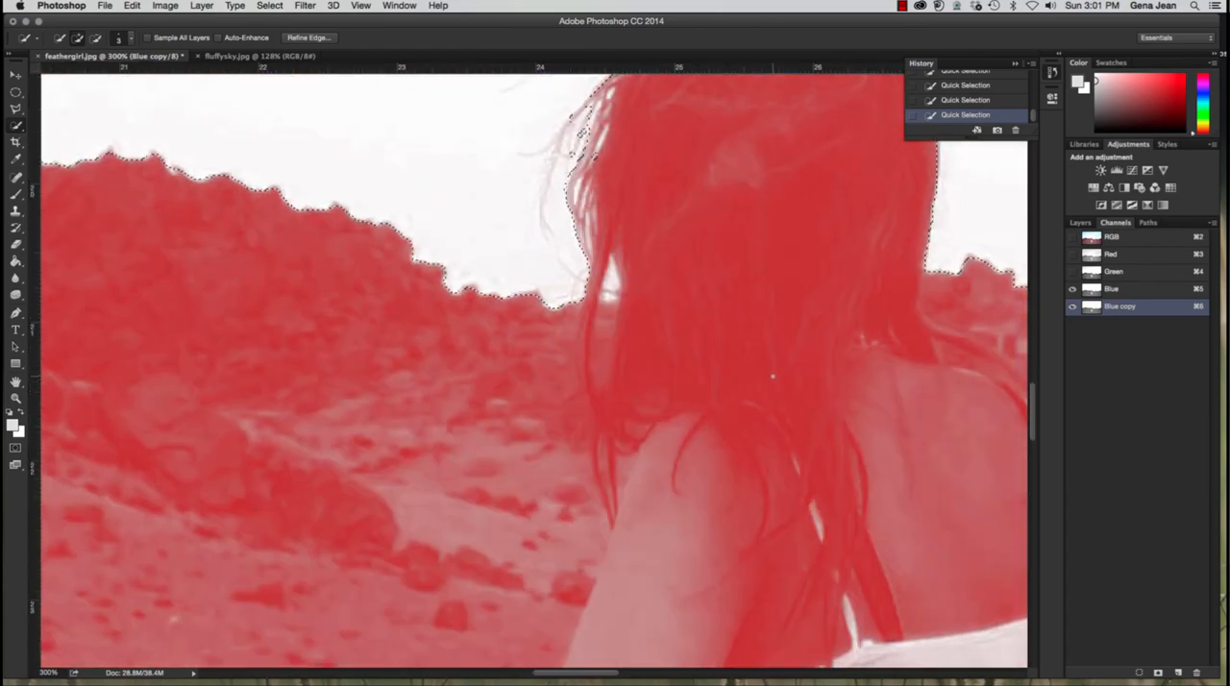
{"action": "scroll", "coordinate": [776, 382], "scroll_direction": "down", "scroll_amount": 8}
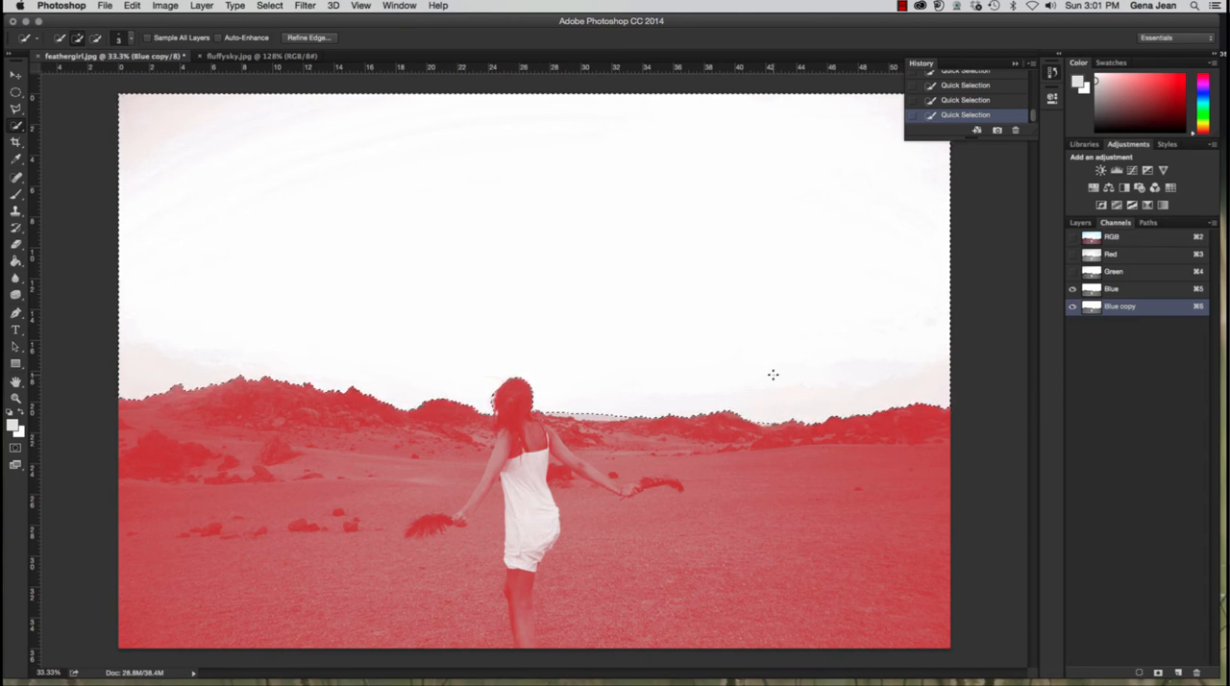
{"action": "left_click", "coordinate": [1080, 223]}
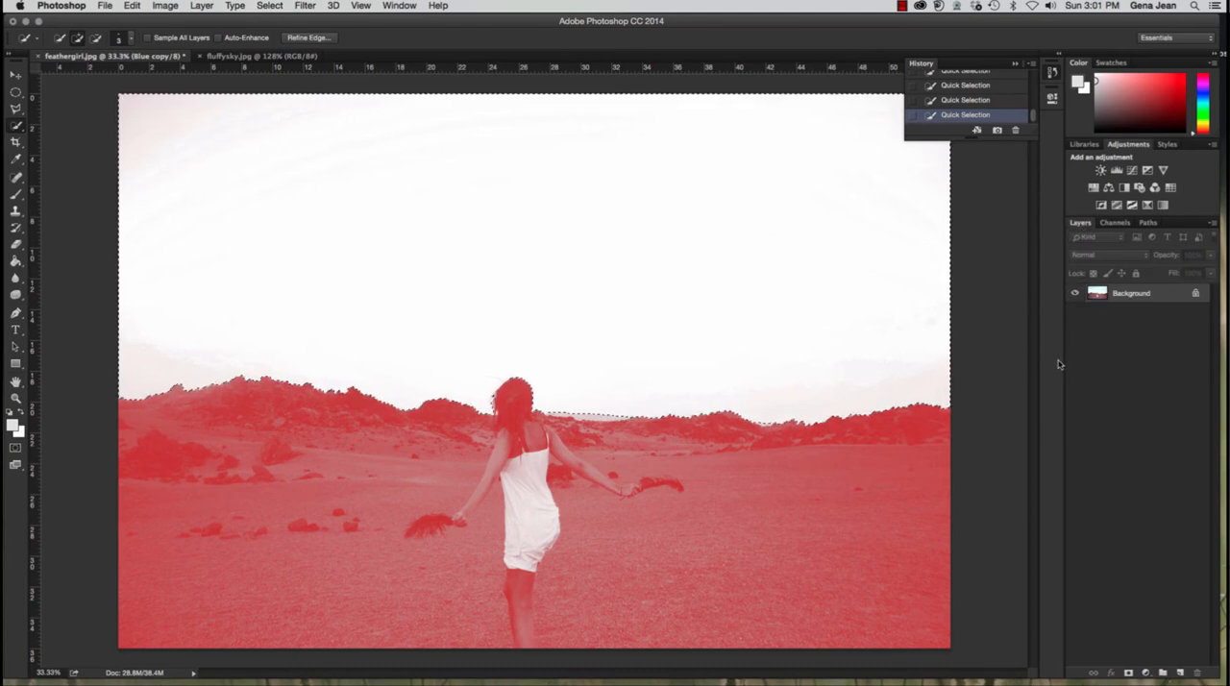
{"action": "key", "text": "super+j"}
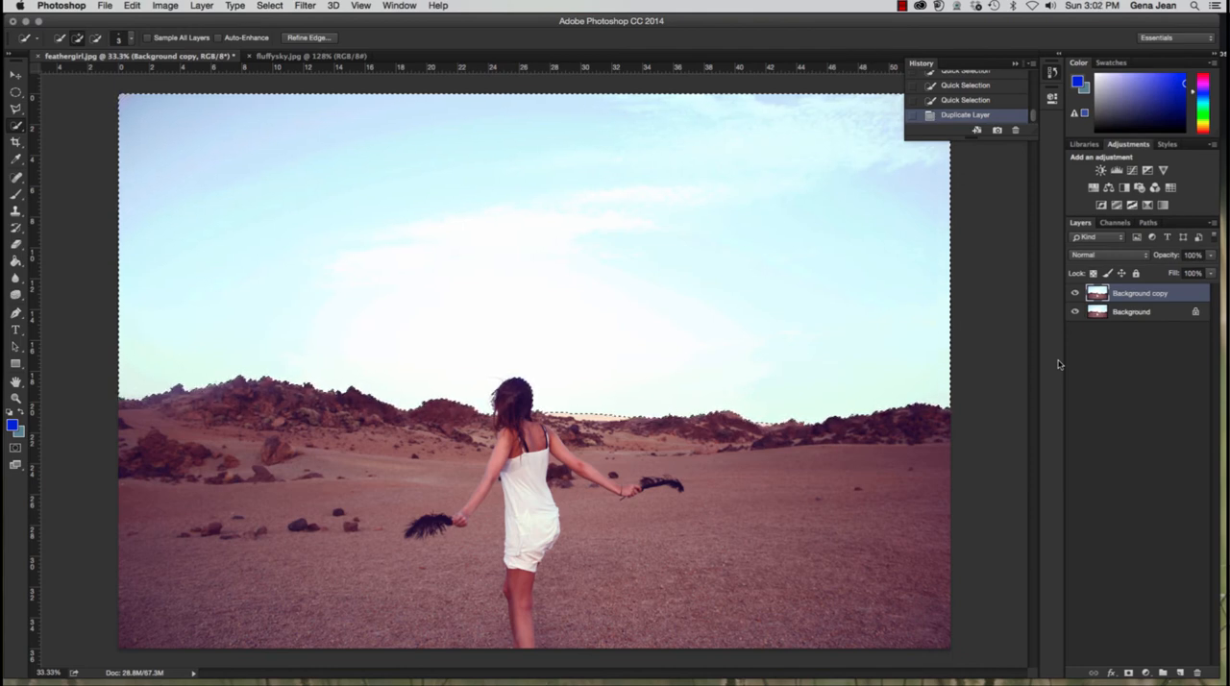
{"action": "left_click", "coordinate": [1160, 313]}
{"action": "left_click", "coordinate": [1156, 298]}
{"action": "scroll", "coordinate": [960, 99], "scroll_direction": "down", "scroll_amount": 1}
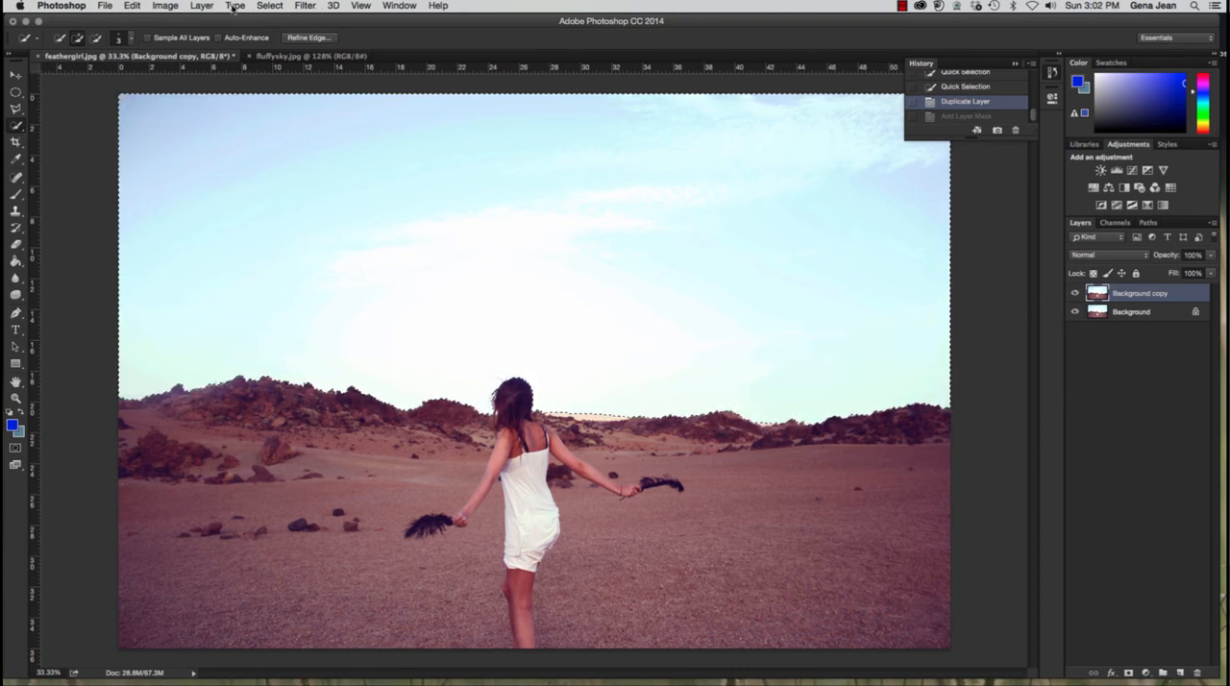
Step: Invert the selection to cover the girl and desert, and add it as a layer mask on the Background copy layer
{"action": "left_click", "coordinate": [269, 6]}
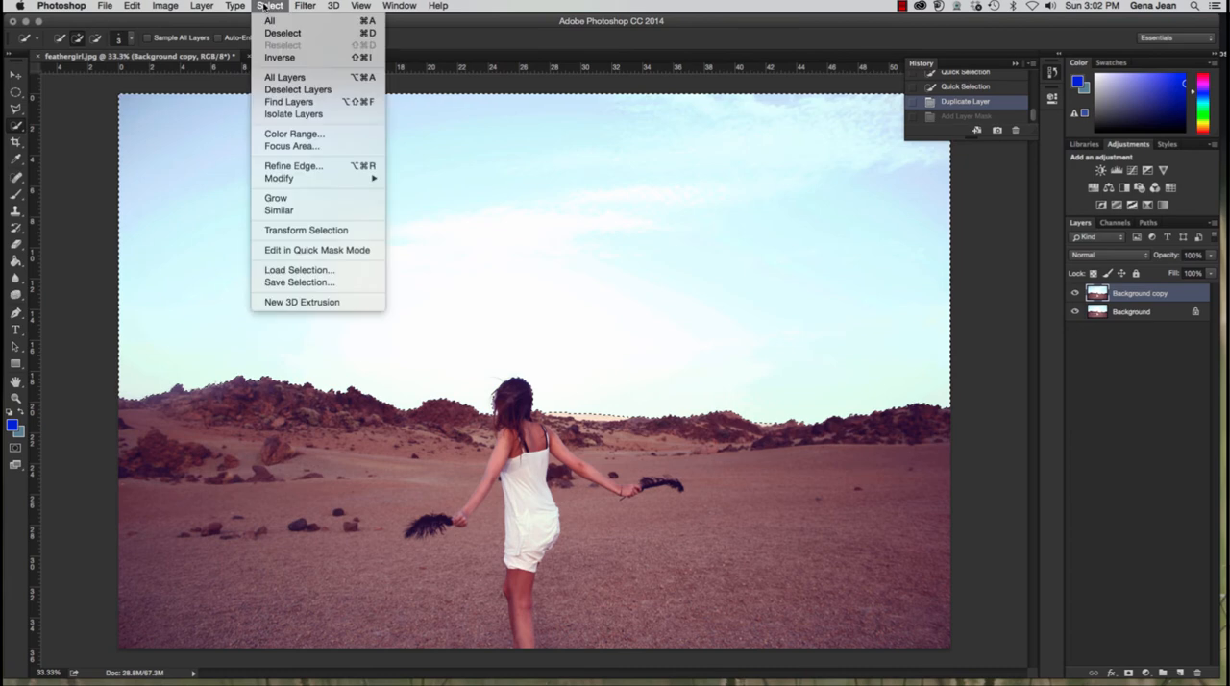
{"action": "left_click", "coordinate": [283, 56]}
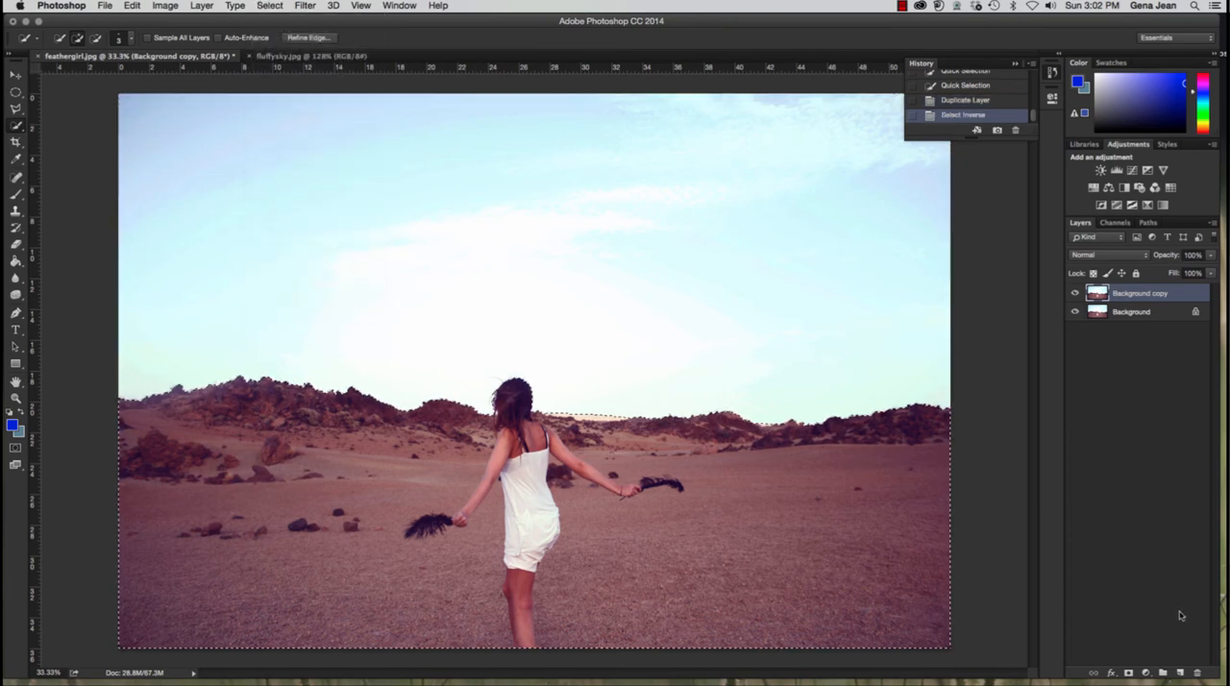
{"action": "left_click", "coordinate": [1132, 672]}
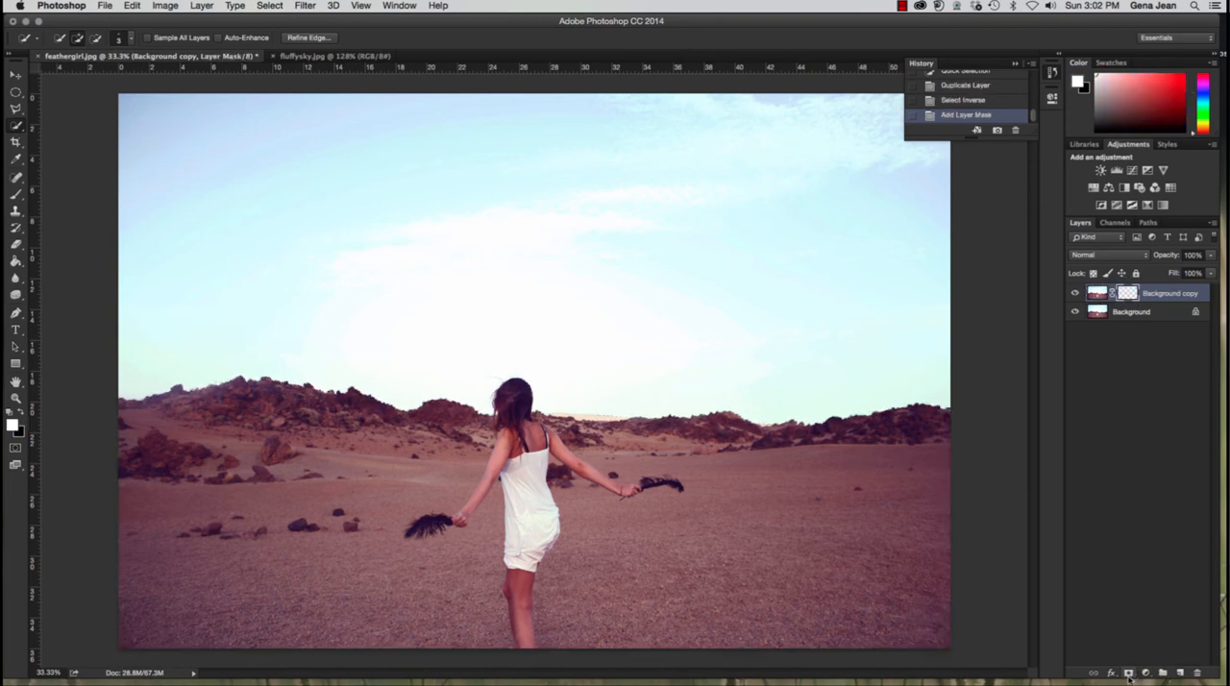
Step: Check the masked cutout by hiding both layers, showing only Background copy, and restoring the Background layer's visibility
{"action": "left_click", "coordinate": [1073, 293]}
{"action": "left_click", "coordinate": [1075, 313]}
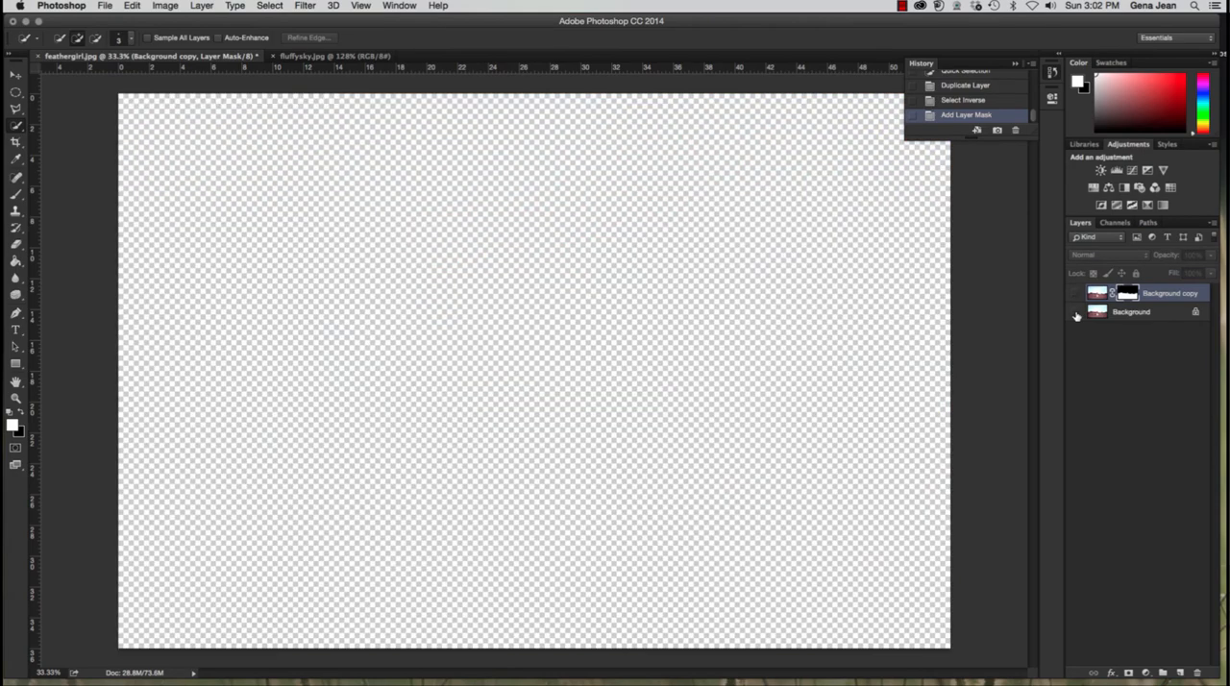
{"action": "left_click", "coordinate": [1075, 293]}
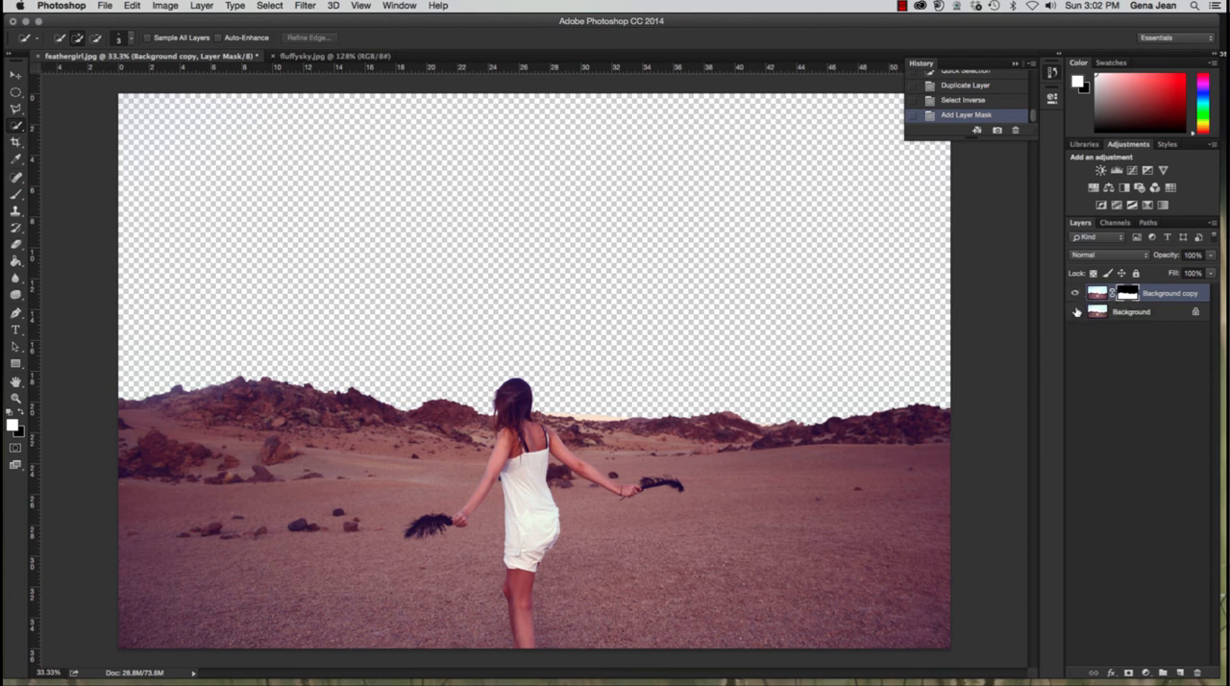
{"action": "left_click", "coordinate": [1076, 312]}
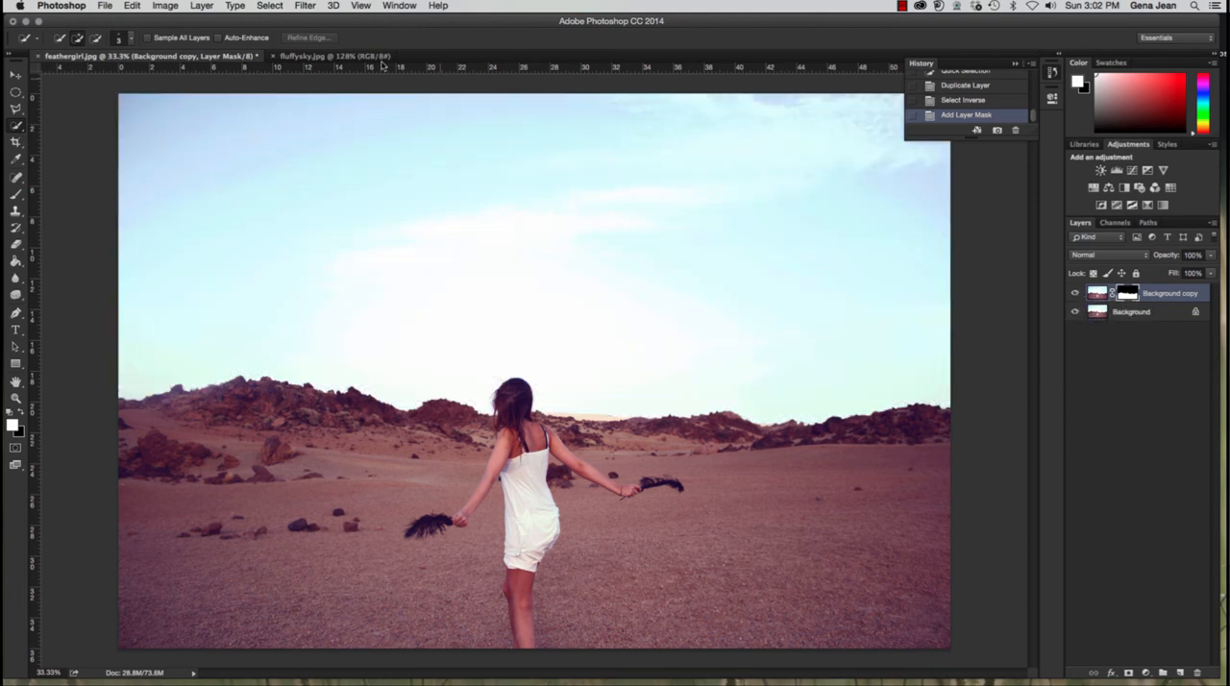
Step: Switch to fluffysky.jpg, select its entire canvas and copy the sky image
{"action": "left_click", "coordinate": [293, 58]}
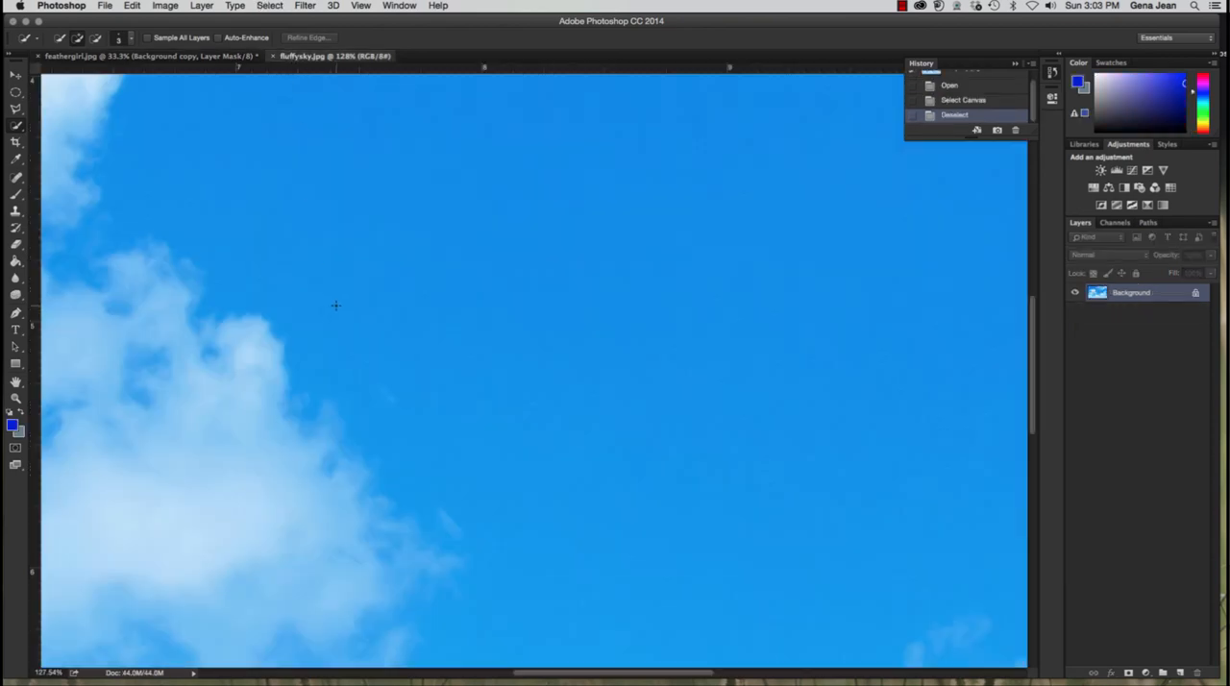
{"action": "key", "text": "super+minus"}
{"action": "key", "text": "super+minus"}
{"action": "key", "text": "super+minus"}
{"action": "key", "text": "super+minus"}
{"action": "key", "text": "super+minus"}
{"action": "key", "text": "super+minus"}
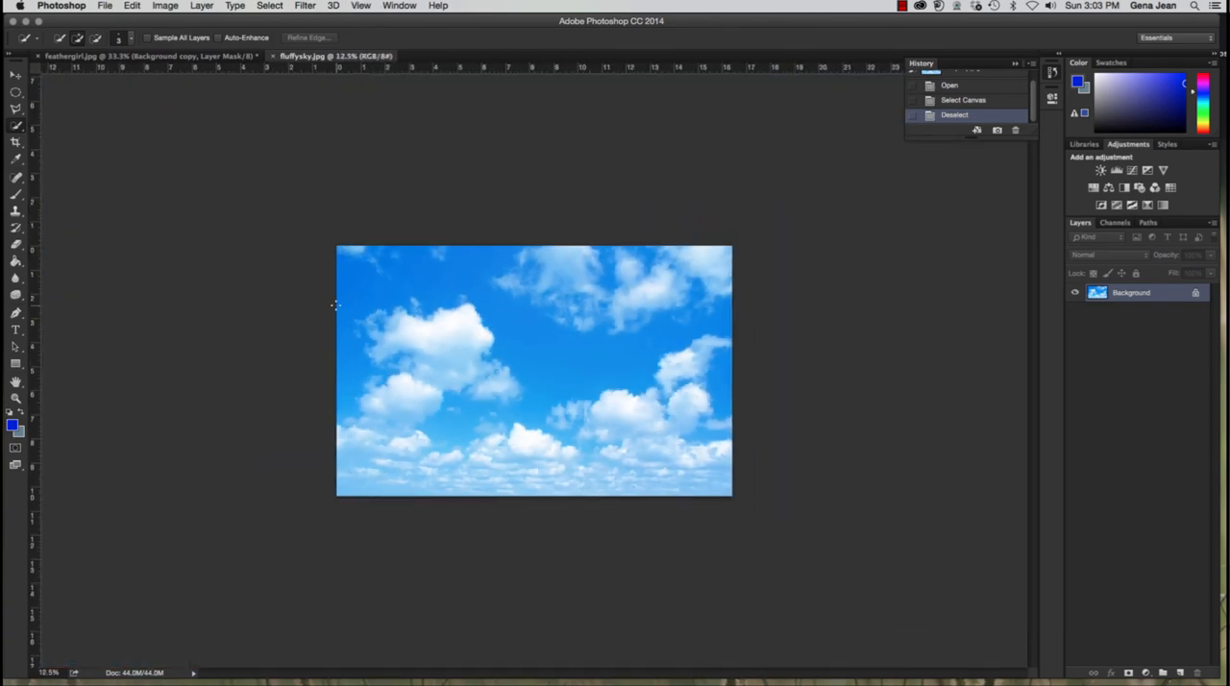
{"action": "key", "text": "super+plus"}
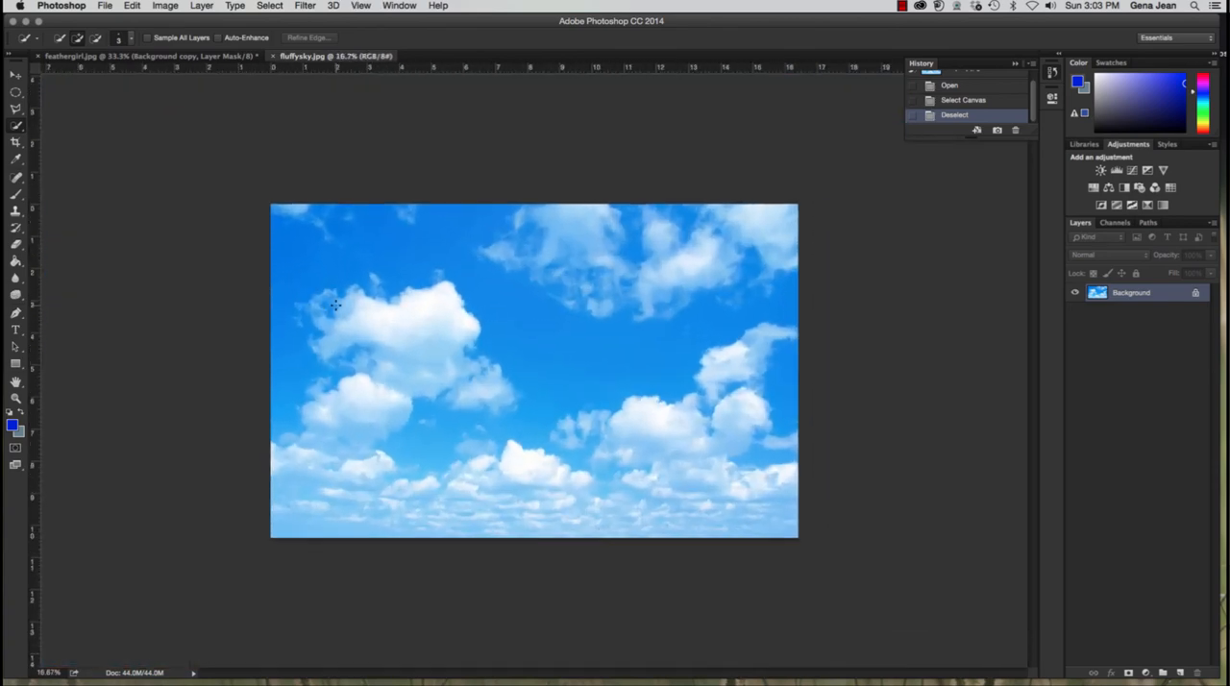
{"action": "key", "text": "super+a"}
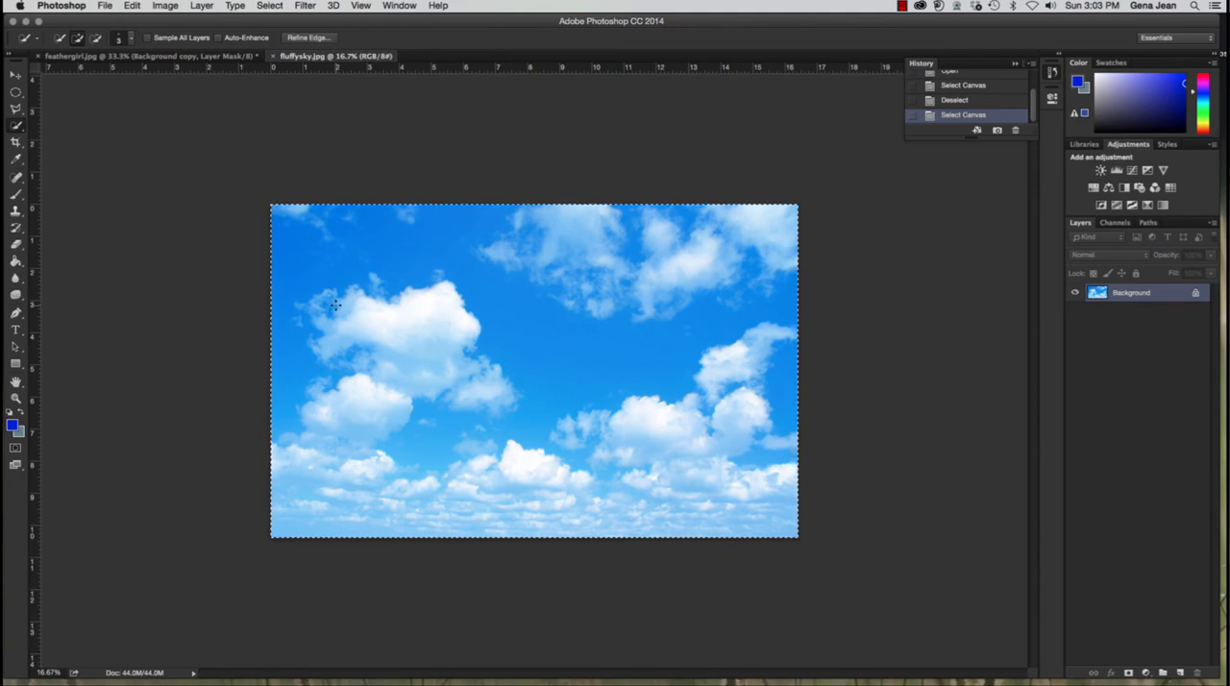
{"action": "key", "text": "super+c"}
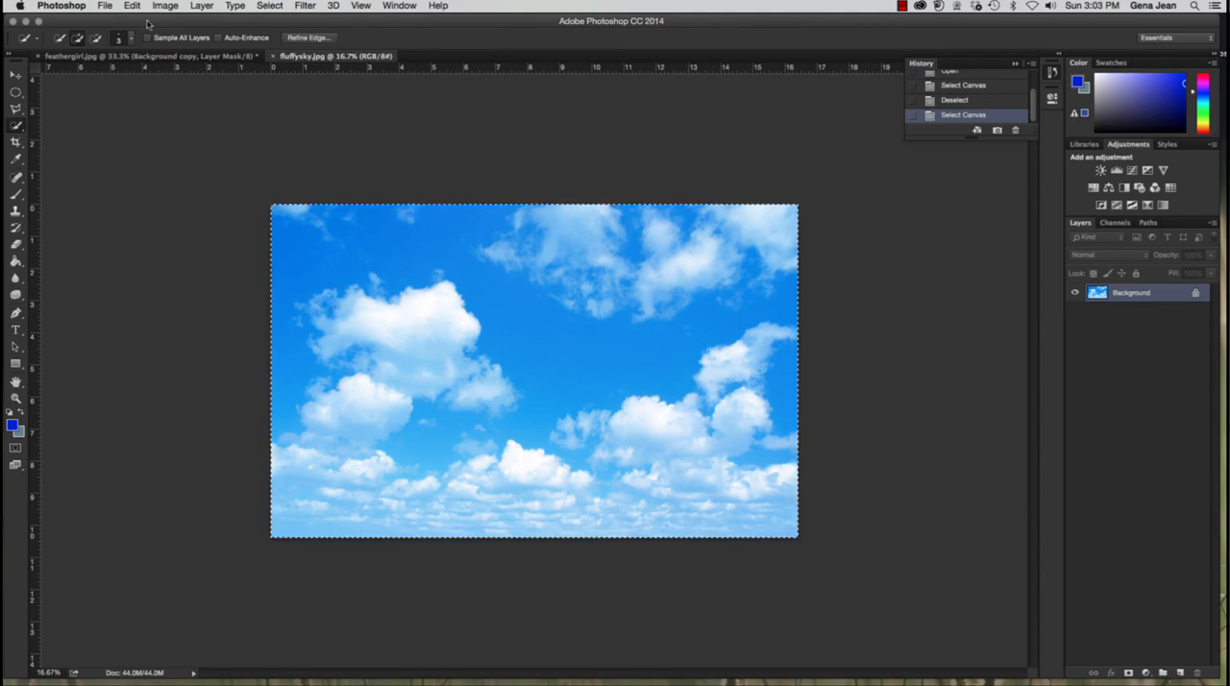
Step: Paste the copied sky into feathergirl.jpg and place its layer between Background copy and Background
{"action": "left_click", "coordinate": [145, 56]}
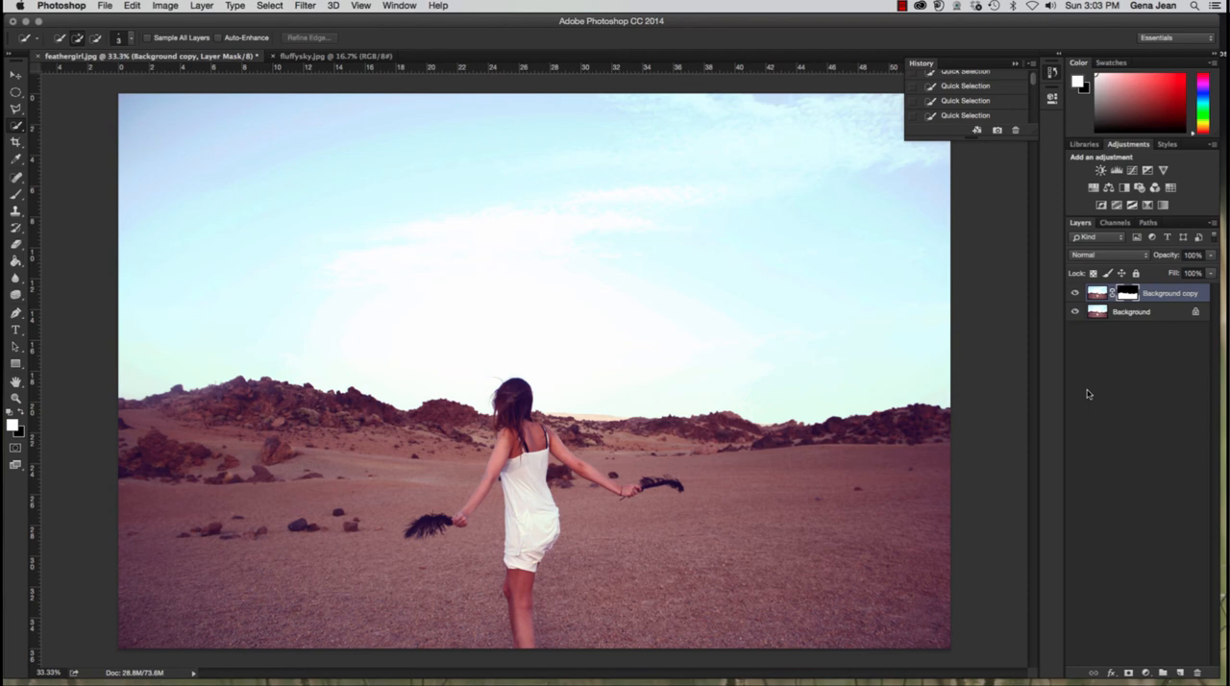
{"action": "key", "text": "super+v"}
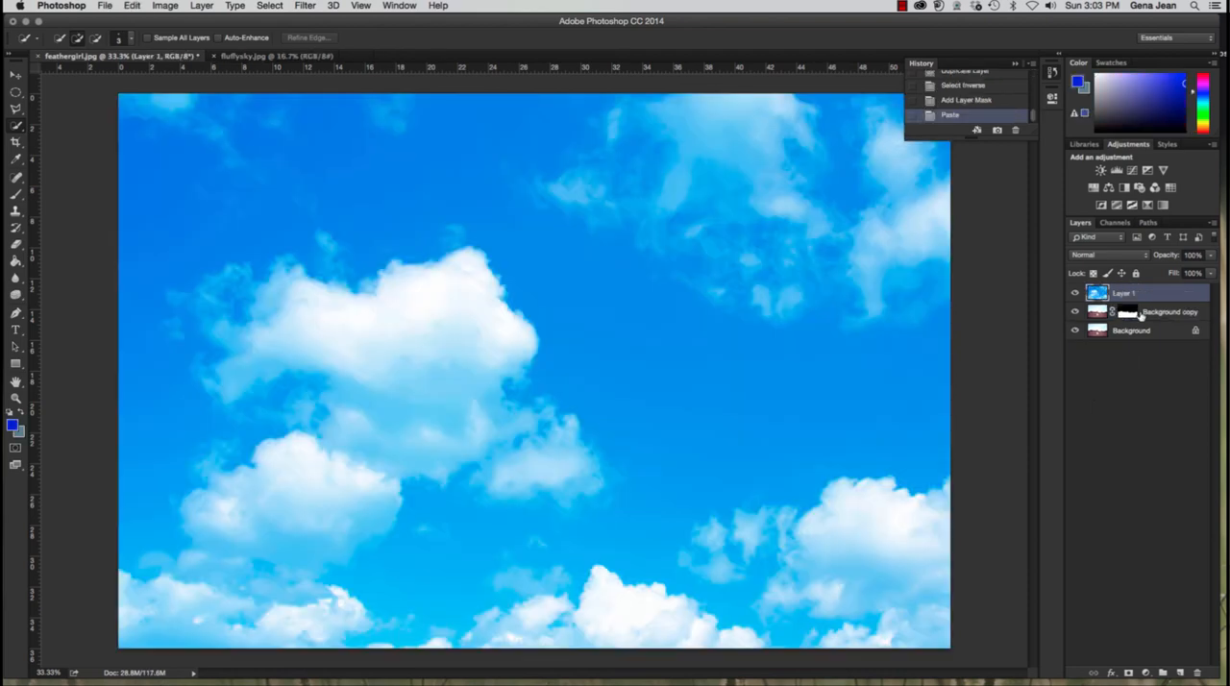
{"action": "left_click_drag", "start_coordinate": [1163, 301], "coordinate": [1162, 317]}
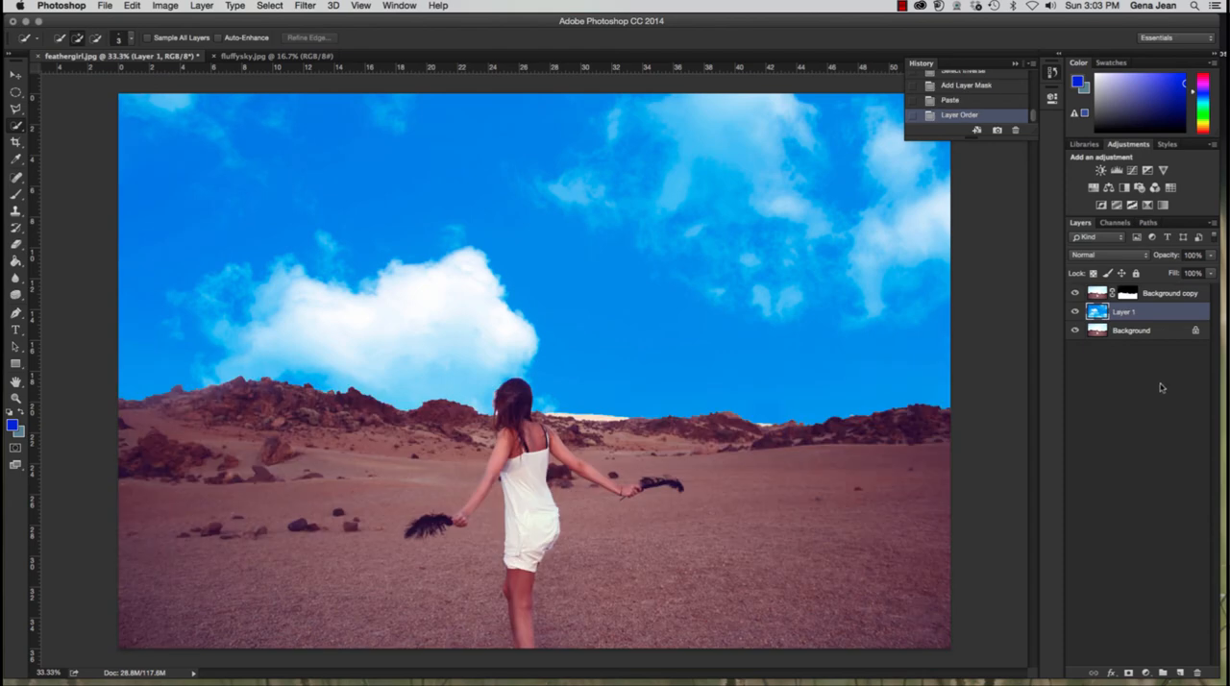
Step: Rename the pasted sky layer "fluffy sky" and the masked layer "girl", and leave the fluffy sky layer selected
{"action": "double_click", "coordinate": [1122, 313]}
{"action": "type", "text": "fluffy sky"}
{"action": "double_click", "coordinate": [1185, 293]}
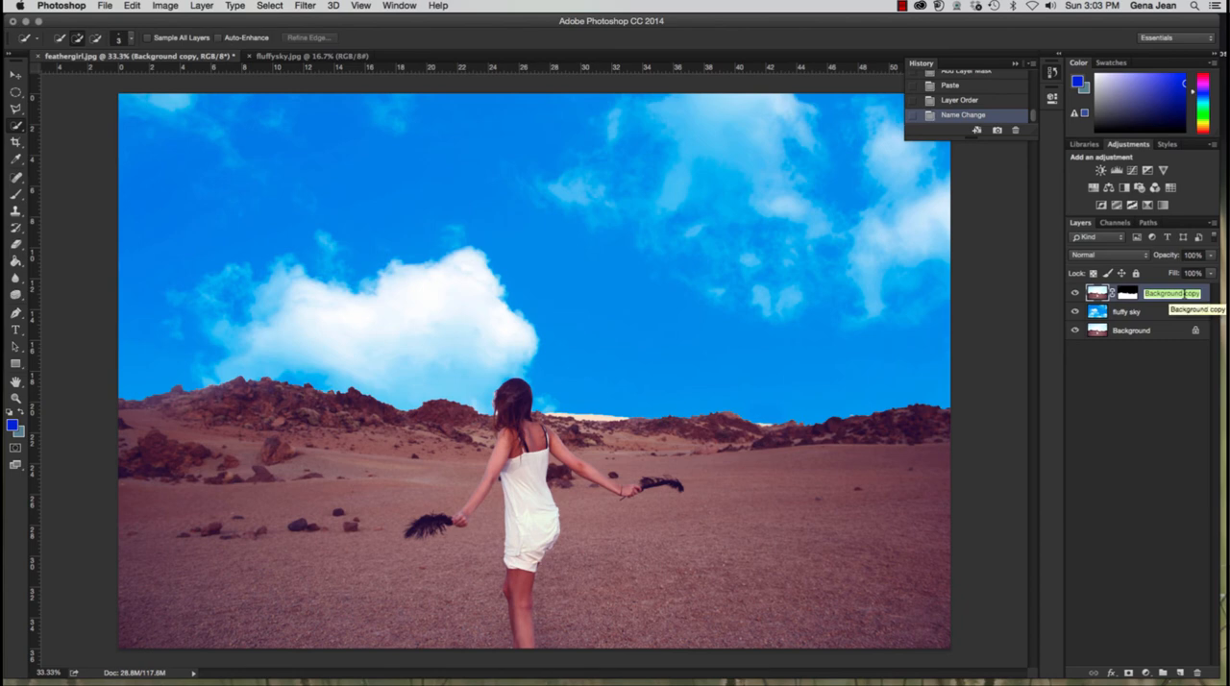
{"action": "type", "text": "girl"}
{"action": "left_click", "coordinate": [1147, 313]}
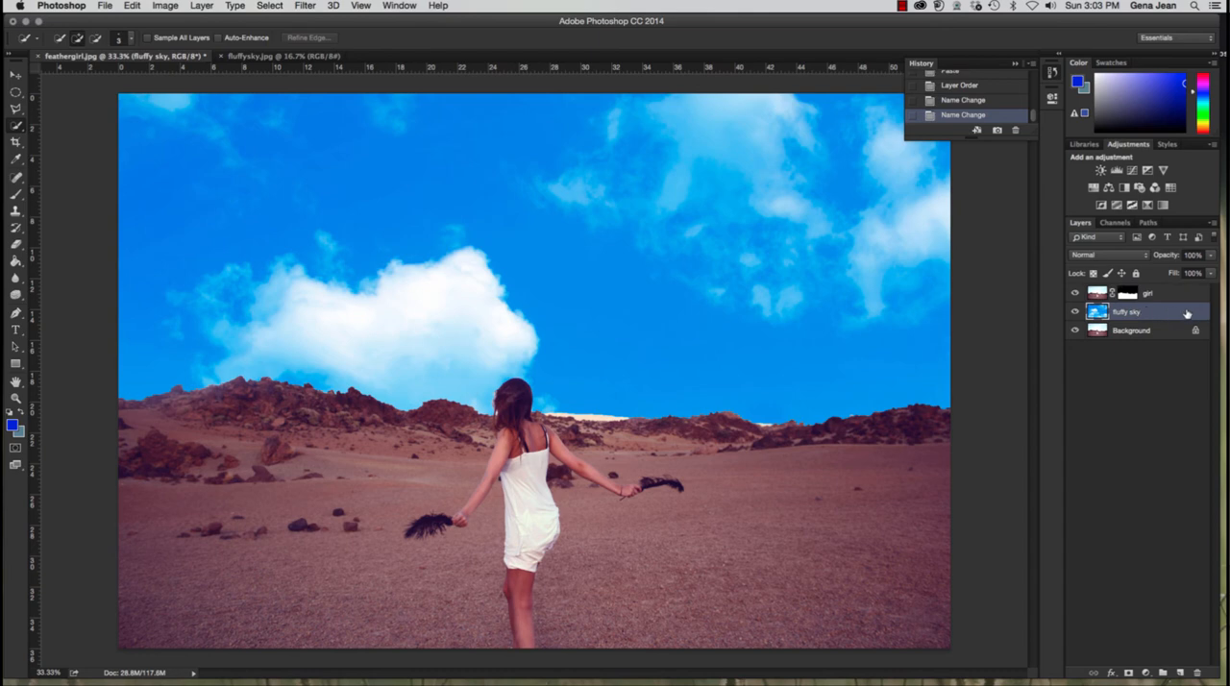
Step: Lower the fluffy sky layer's opacity to 65% and compare the image with that layer hidden and shown
{"action": "left_click", "coordinate": [1210, 255]}
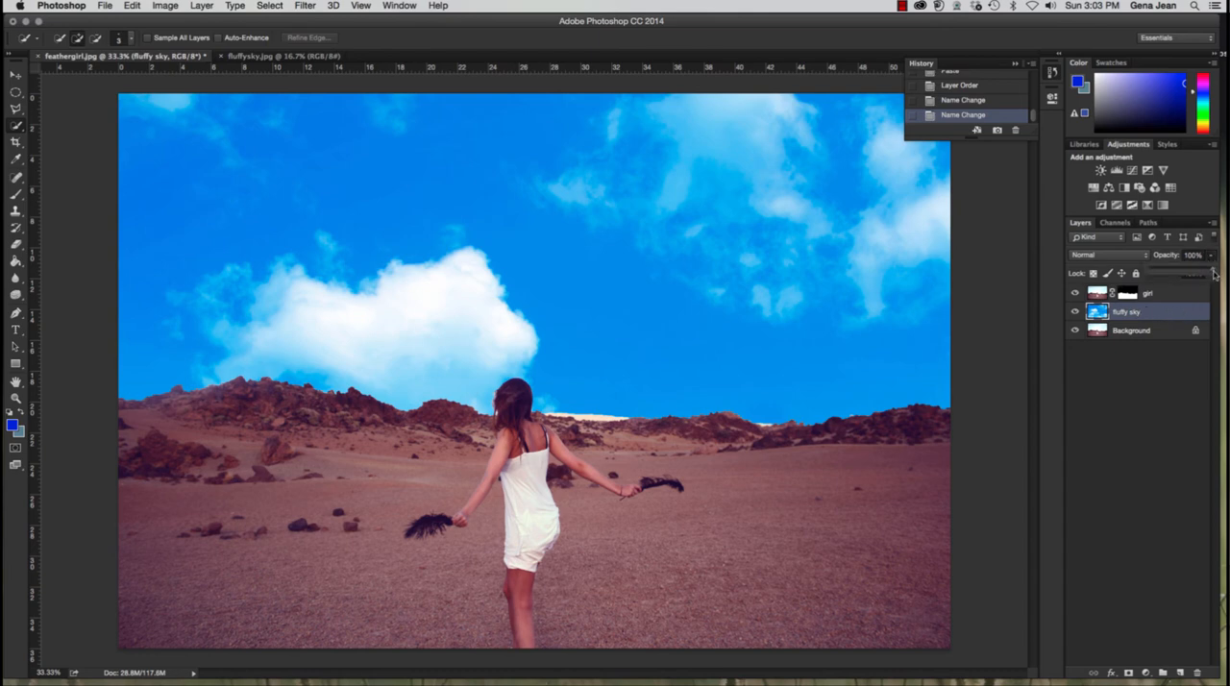
{"action": "left_click_drag", "start_coordinate": [1212, 274], "coordinate": [1191, 274]}
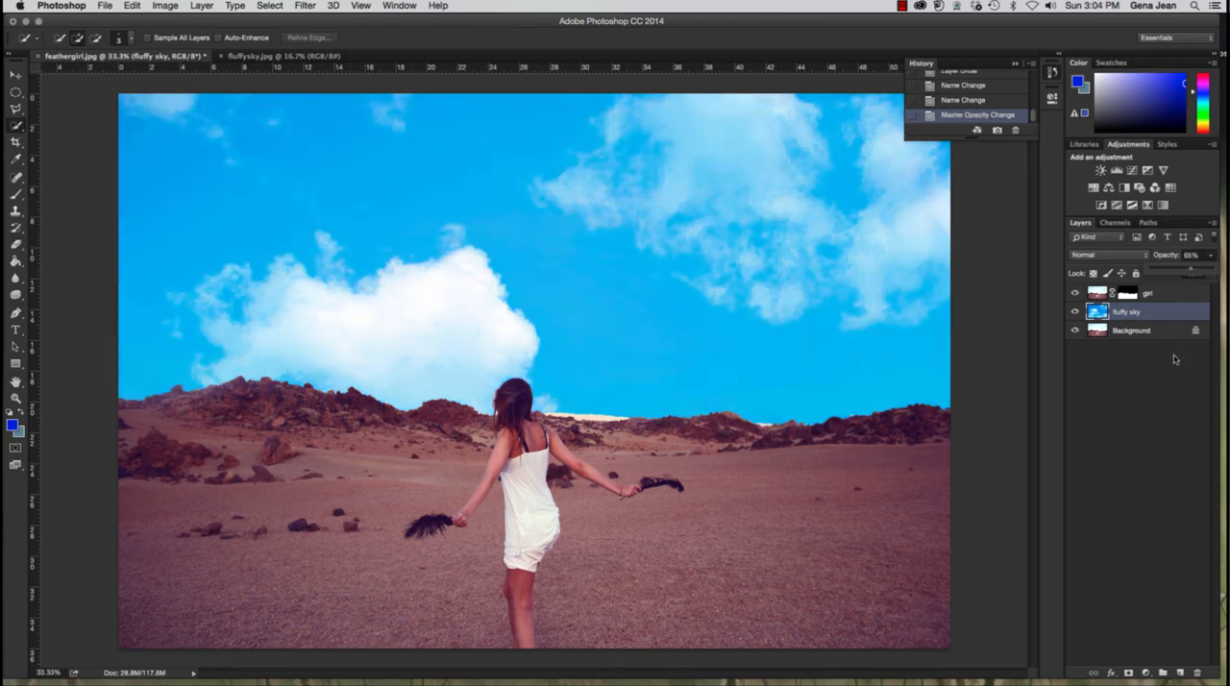
{"action": "left_click", "coordinate": [1074, 313]}
{"action": "left_click", "coordinate": [1074, 313]}
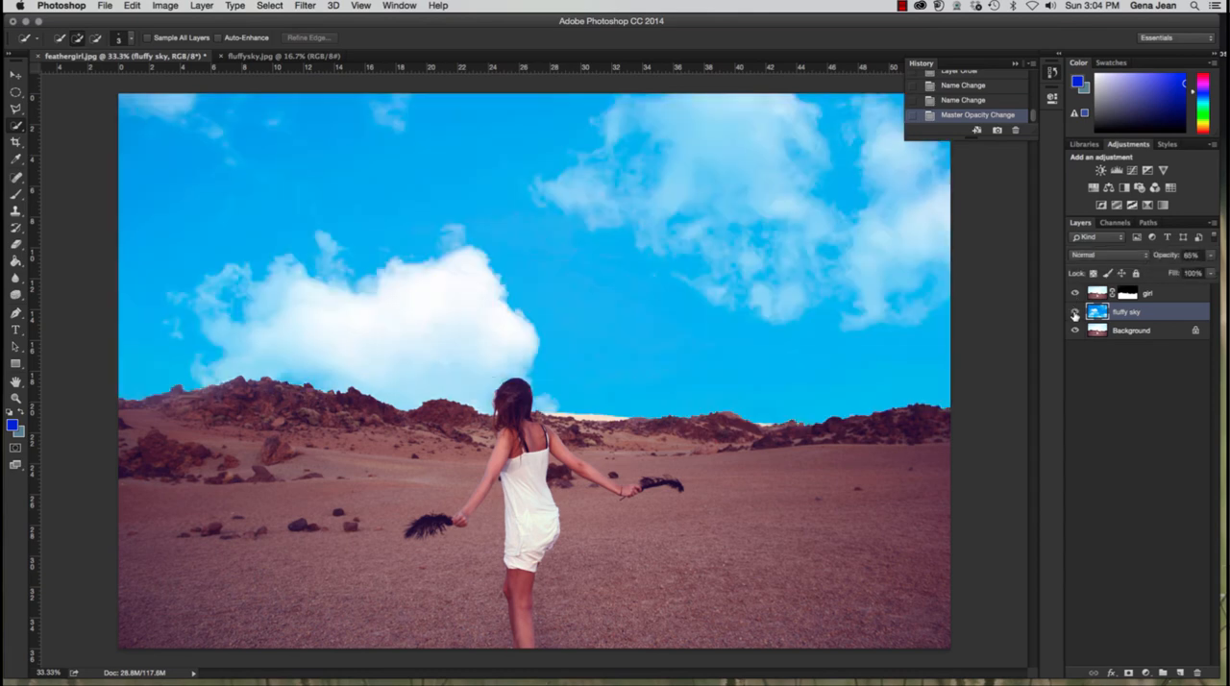
{"action": "left_click", "coordinate": [1074, 314]}
{"action": "left_click", "coordinate": [1074, 314]}
Step: Move the fluffy sky layer slightly up and to the left behind the girl
{"action": "left_click", "coordinate": [16, 74]}
{"action": "left_click_drag", "start_coordinate": [485, 229], "coordinate": [472, 198]}
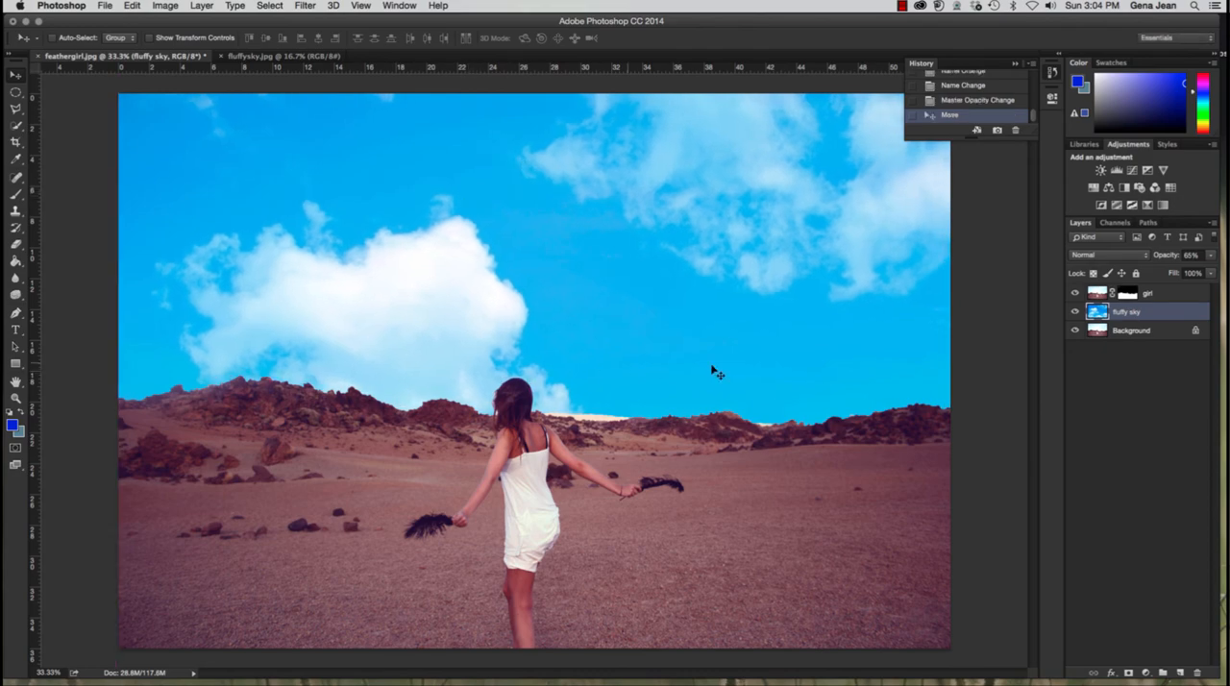
Step: Target the girl layer's mask and ready the Brush tool at size 2 for close retouching around her hair
{"action": "key", "text": "super+plus"}
{"action": "key", "text": "super+plus"}
{"action": "key", "text": "super+plus"}
{"action": "key", "text": "super+plus"}
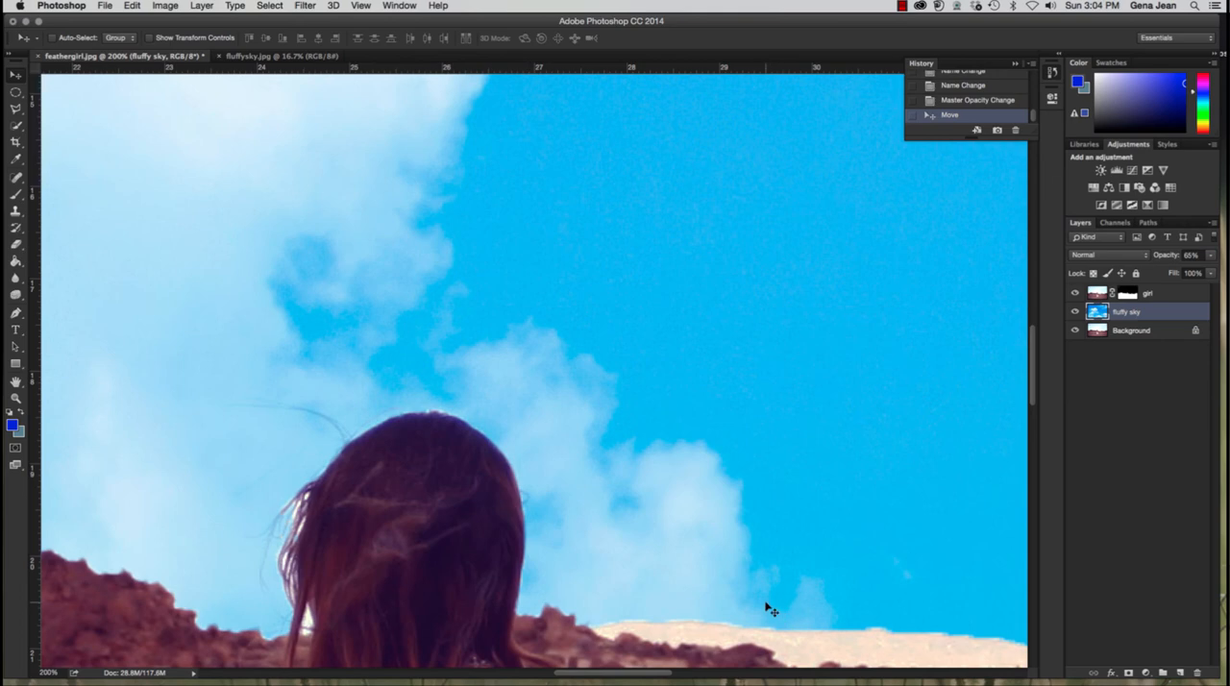
{"action": "left_click", "coordinate": [1127, 293]}
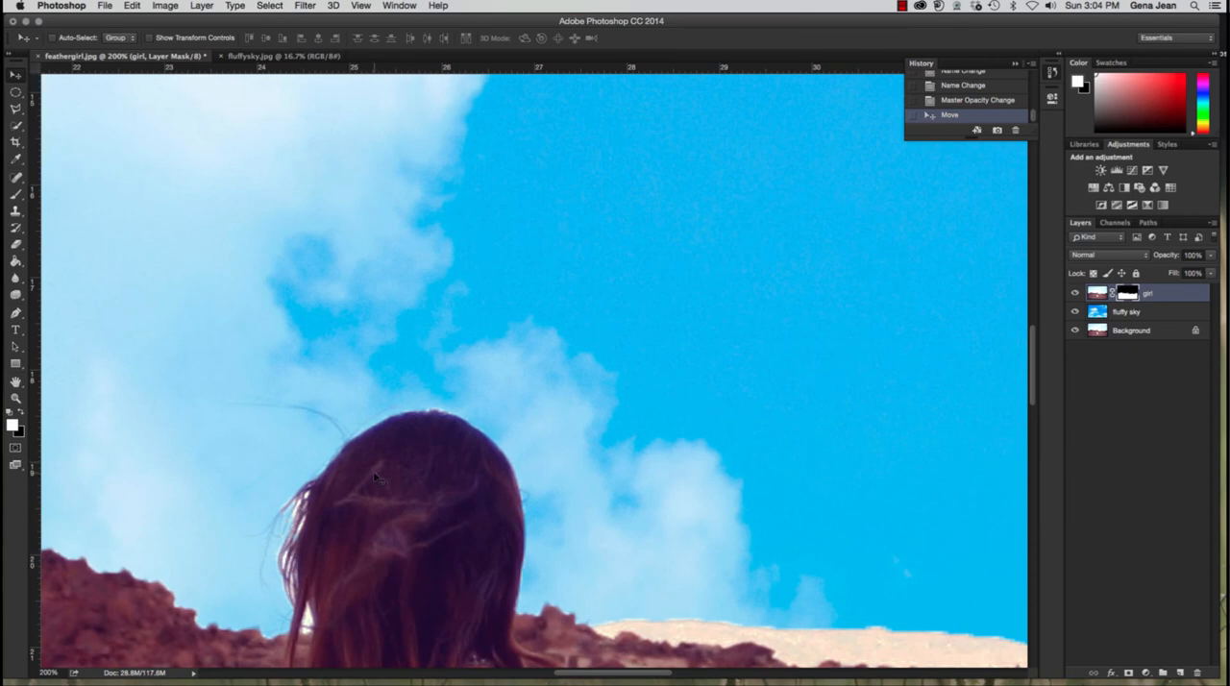
{"action": "key", "text": "super+equal"}
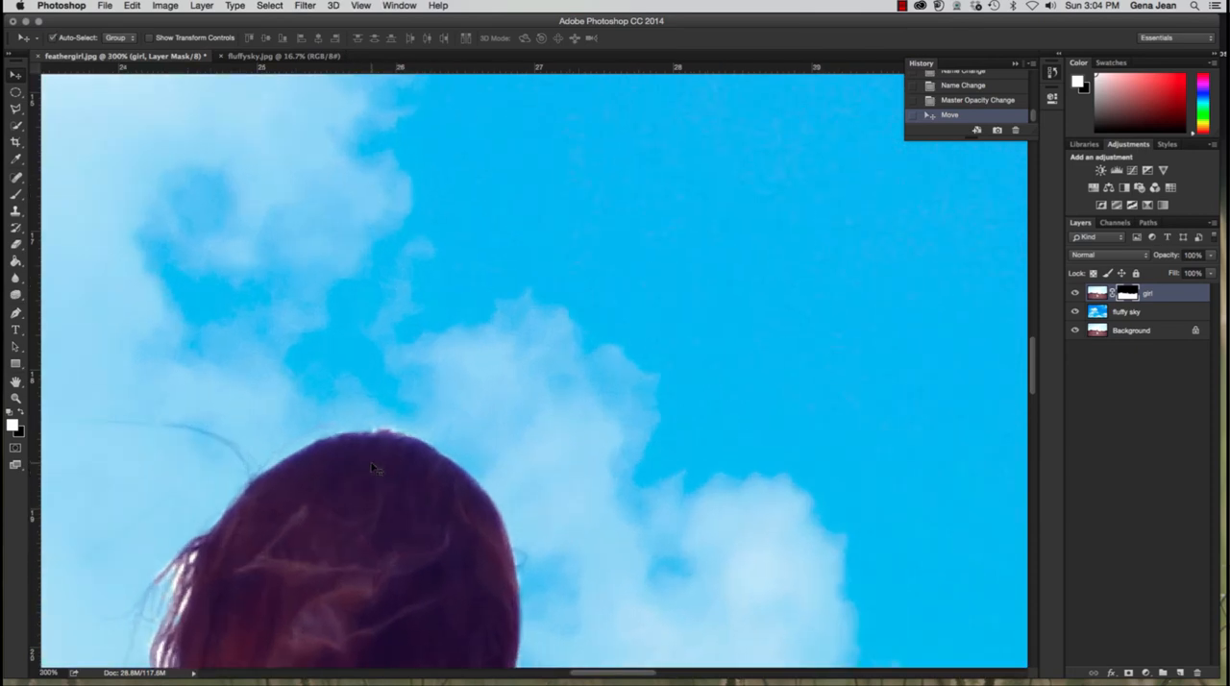
{"action": "key", "text": "super+equal"}
{"action": "key", "text": "space"}
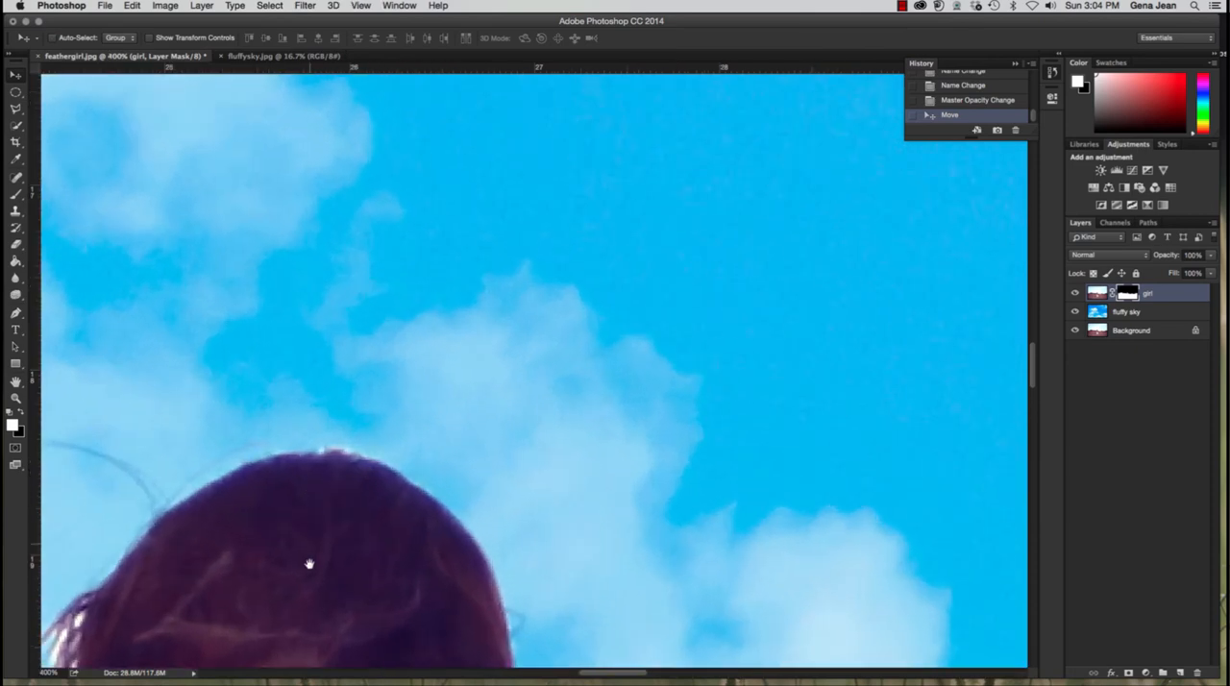
{"action": "left_click_drag", "start_coordinate": [307, 563], "coordinate": [618, 289]}
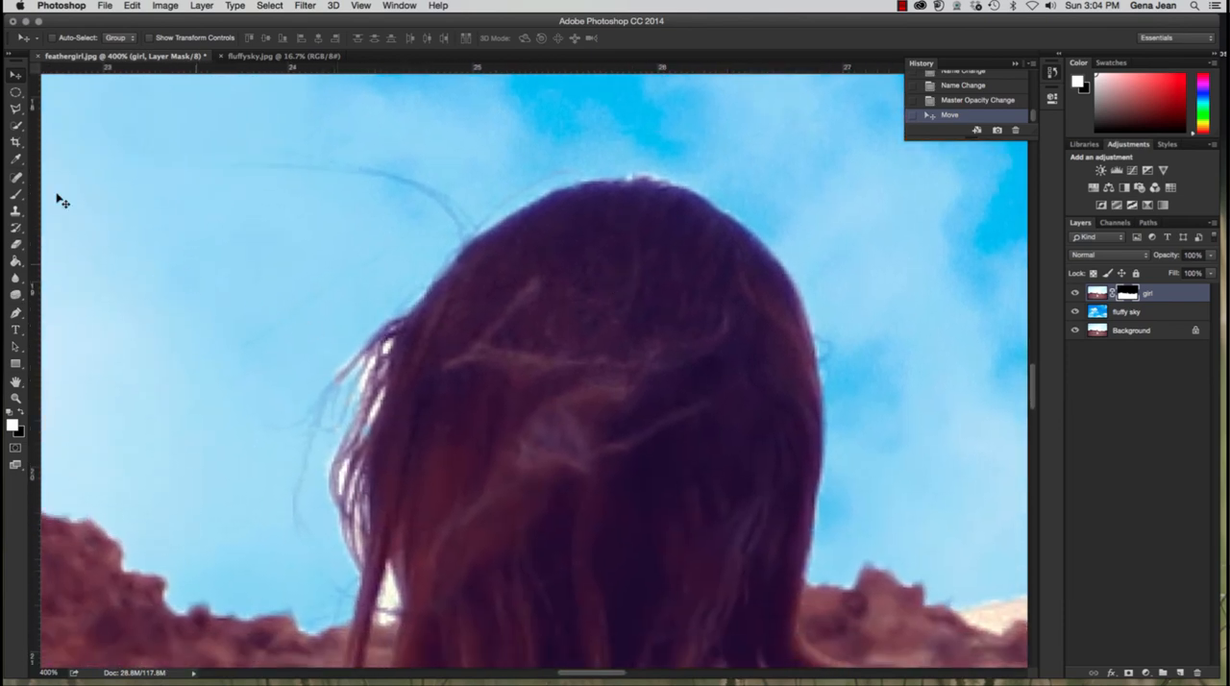
{"action": "left_click", "coordinate": [16, 195]}
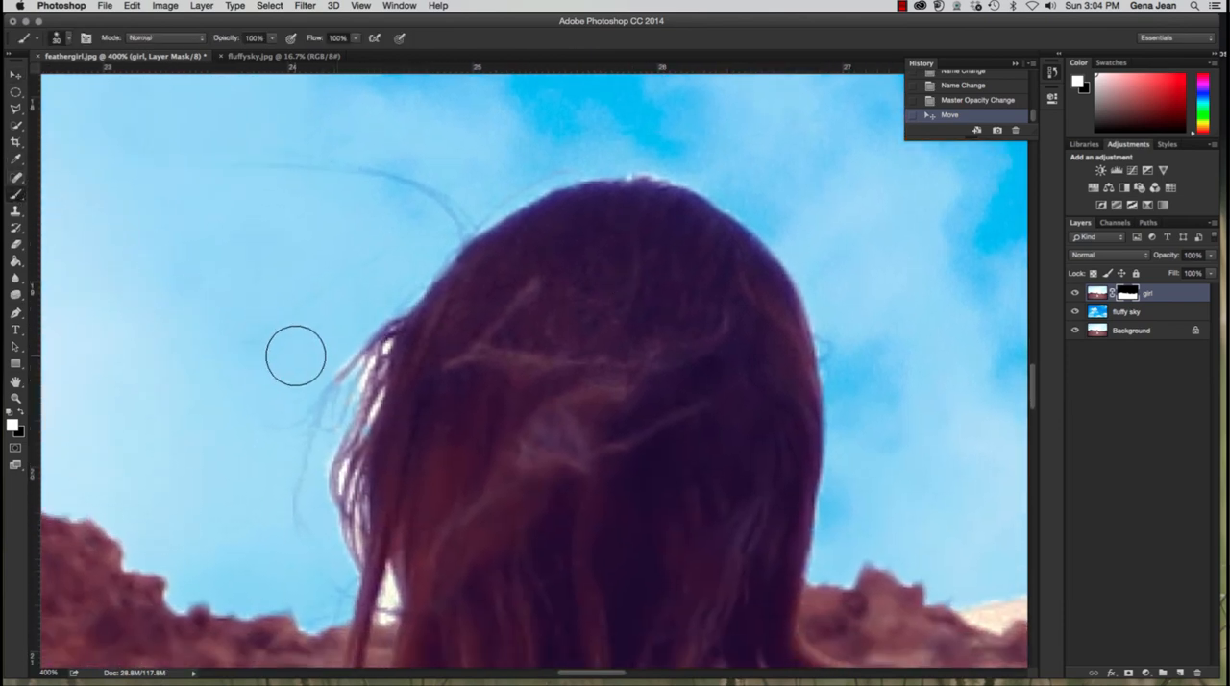
{"action": "key", "text": "bracketleft"}
{"action": "key", "text": "bracketleft"}
{"action": "key", "text": "bracketleft"}
{"action": "key", "text": "bracketleft"}
{"action": "key", "text": "bracketleft"}
{"action": "key", "text": "bracketleft"}
{"action": "key", "text": "bracketleft"}
{"action": "key", "text": "bracketleft"}
{"action": "key", "text": "bracketleft"}
{"action": "key", "text": "bracketleft"}
{"action": "key", "text": "bracketleft"}
{"action": "key", "text": "bracketleft"}
Step: Retouch the mask along the hair's left edge, painting white to restore loose strands and black to hide the pale gaps between them
{"action": "left_click", "coordinate": [364, 381]}
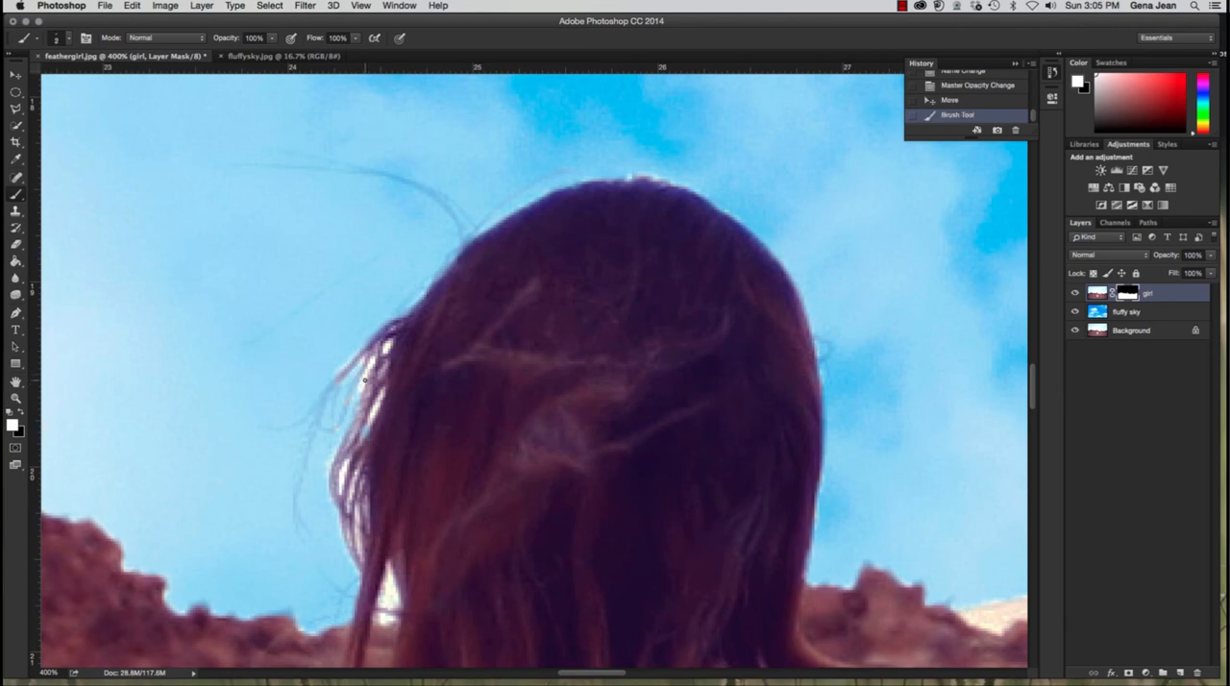
{"action": "key", "text": "x"}
{"action": "left_click", "coordinate": [351, 398]}
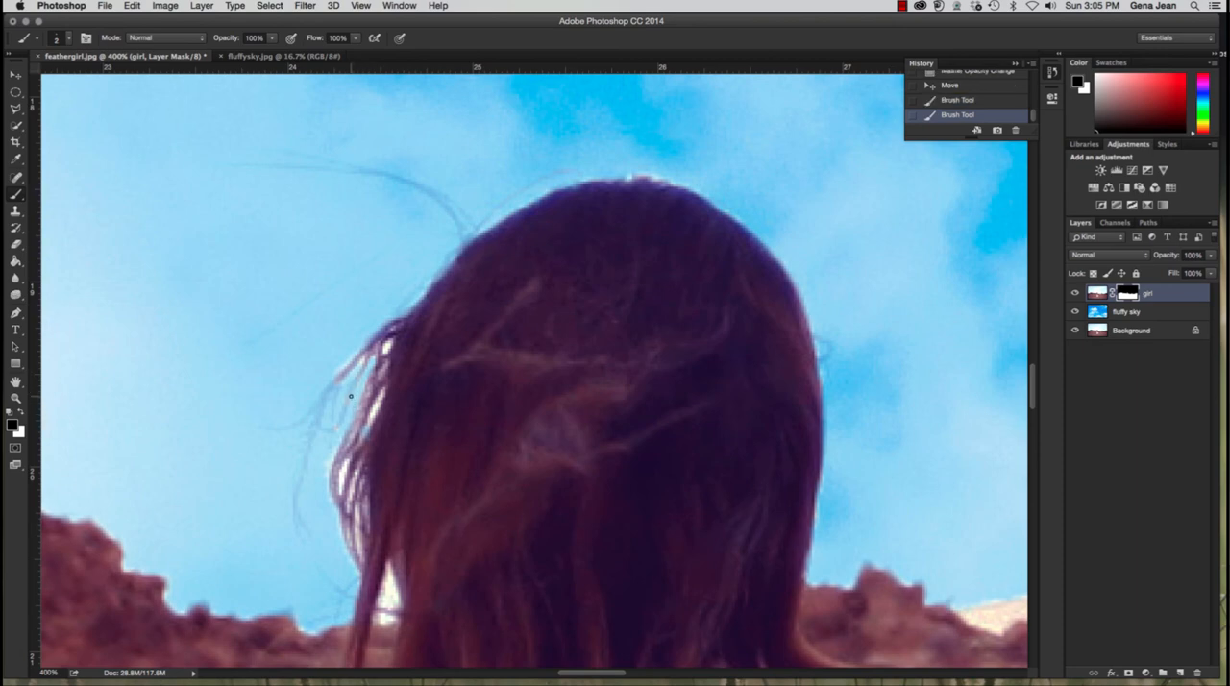
{"action": "key", "text": "x"}
{"action": "left_click", "coordinate": [360, 377]}
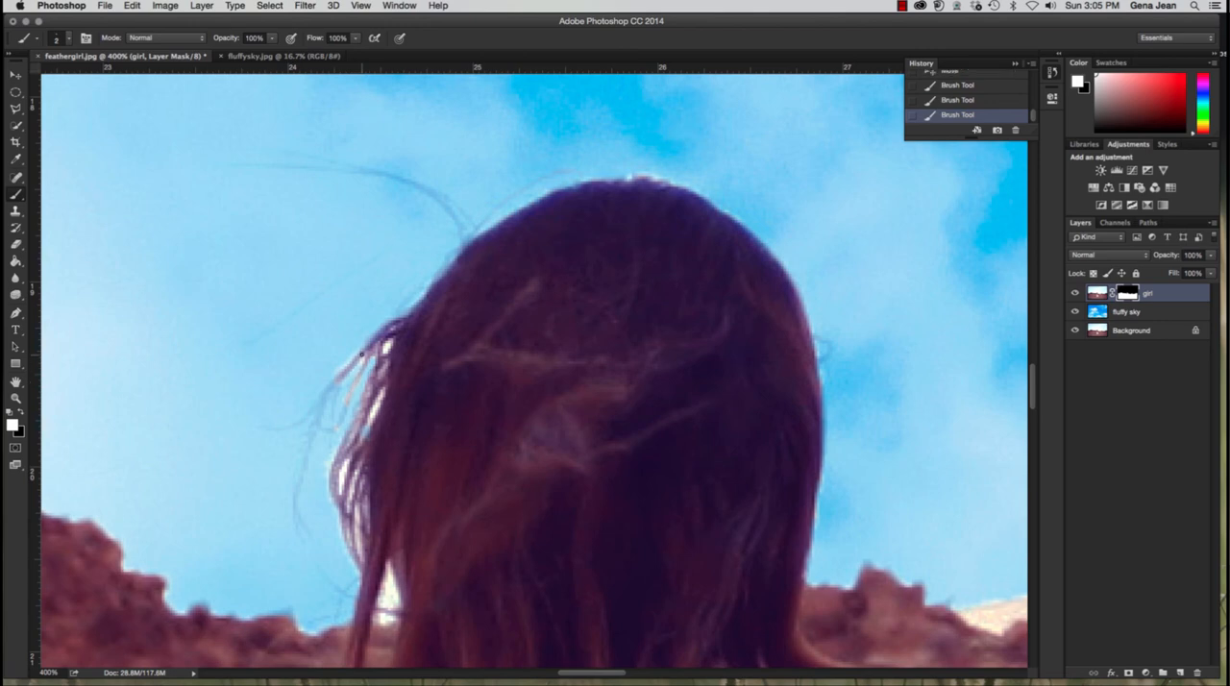
{"action": "key", "text": "x"}
{"action": "left_click", "coordinate": [340, 383]}
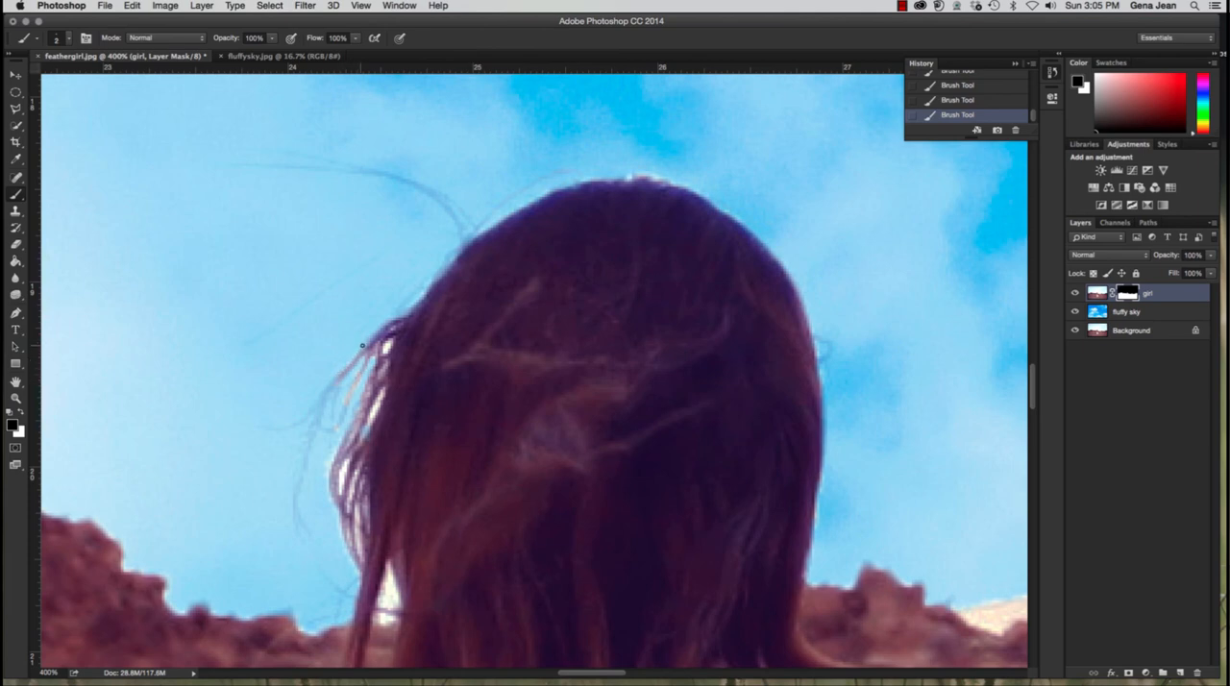
{"action": "key", "text": "x"}
{"action": "left_click_drag", "start_coordinate": [316, 429], "coordinate": [336, 389]}
{"action": "key", "text": "x"}
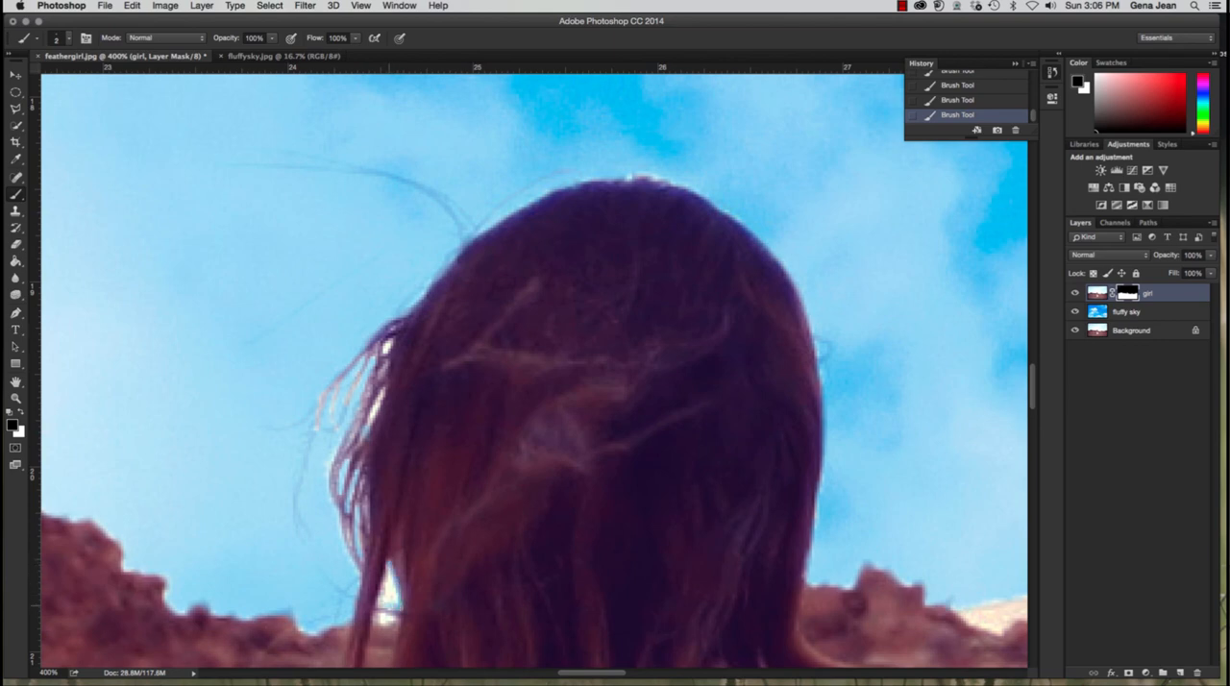
{"action": "mouse_move", "coordinate": [385, 597]}
{"action": "left_mouse_down"}
{"action": "mouse_move", "coordinate": [385, 573]}
{"action": "mouse_move", "coordinate": [392, 606]}
{"action": "left_mouse_up"}
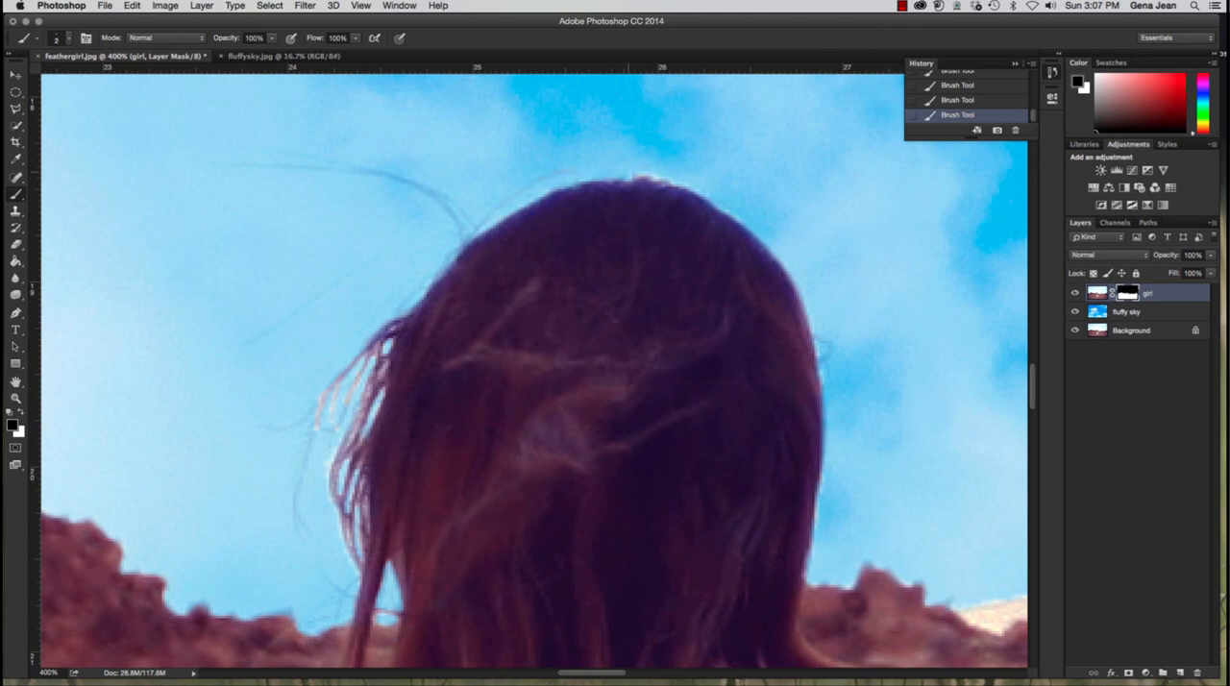
Step: Enlarge the brush slightly for retouching the mask's broader edges
{"action": "key", "text": "bracketright"}
{"action": "key", "text": "bracketright"}
{"action": "key", "text": "bracketright"}
{"action": "key", "text": "bracketright"}
Step: Save the document in Photoshop format in folder 5, prefixing the feathergirl file name with 5B, the author's last name and an underscore
{"action": "key", "text": "super+shift+s"}
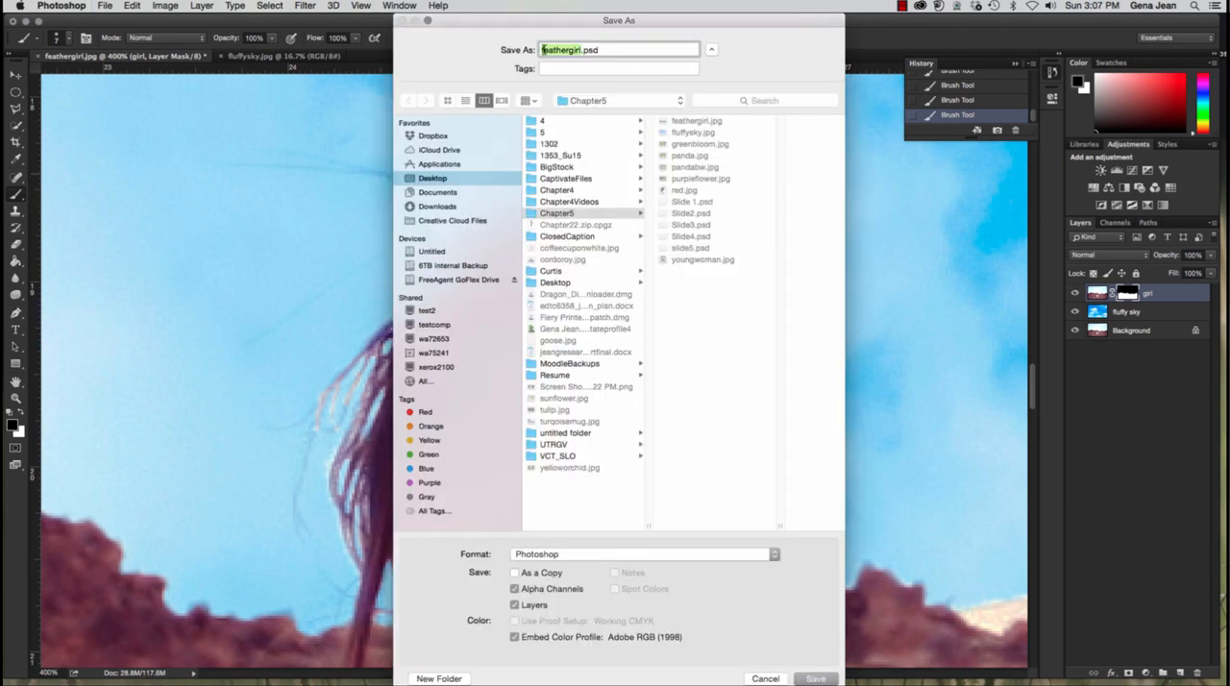
{"action": "left_click", "coordinate": [540, 50]}
{"action": "type", "text": "5BJean_"}
{"action": "left_click", "coordinate": [546, 133]}
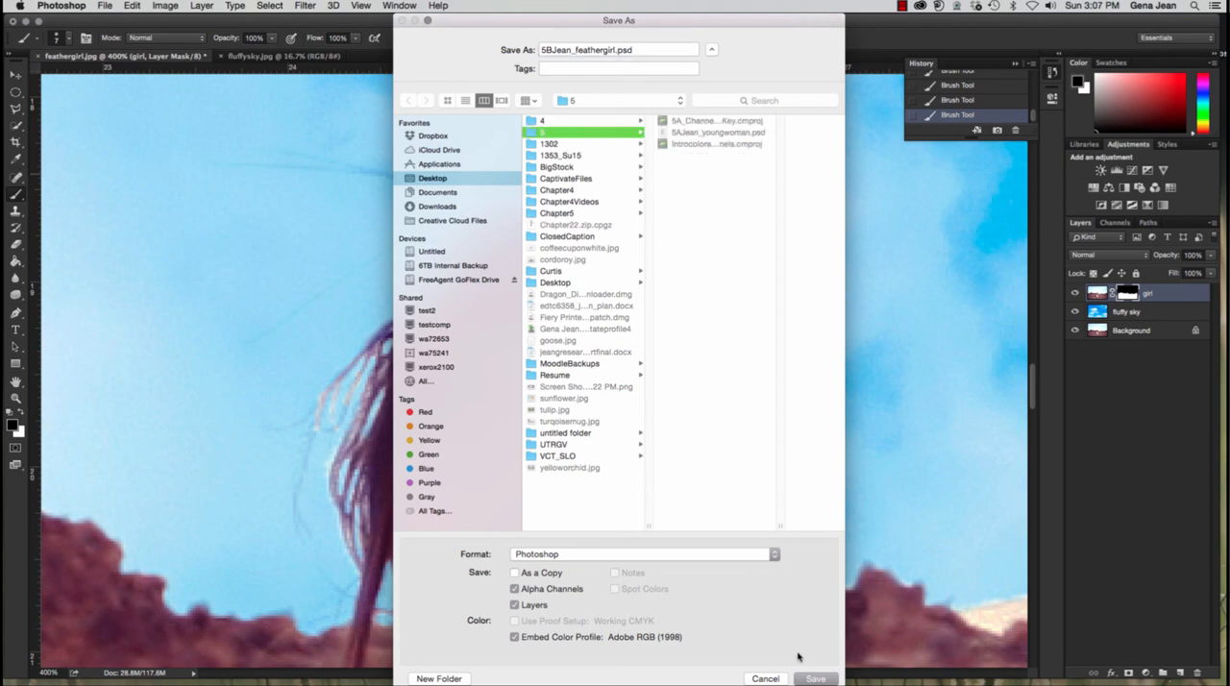
{"action": "left_click", "coordinate": [815, 678]}
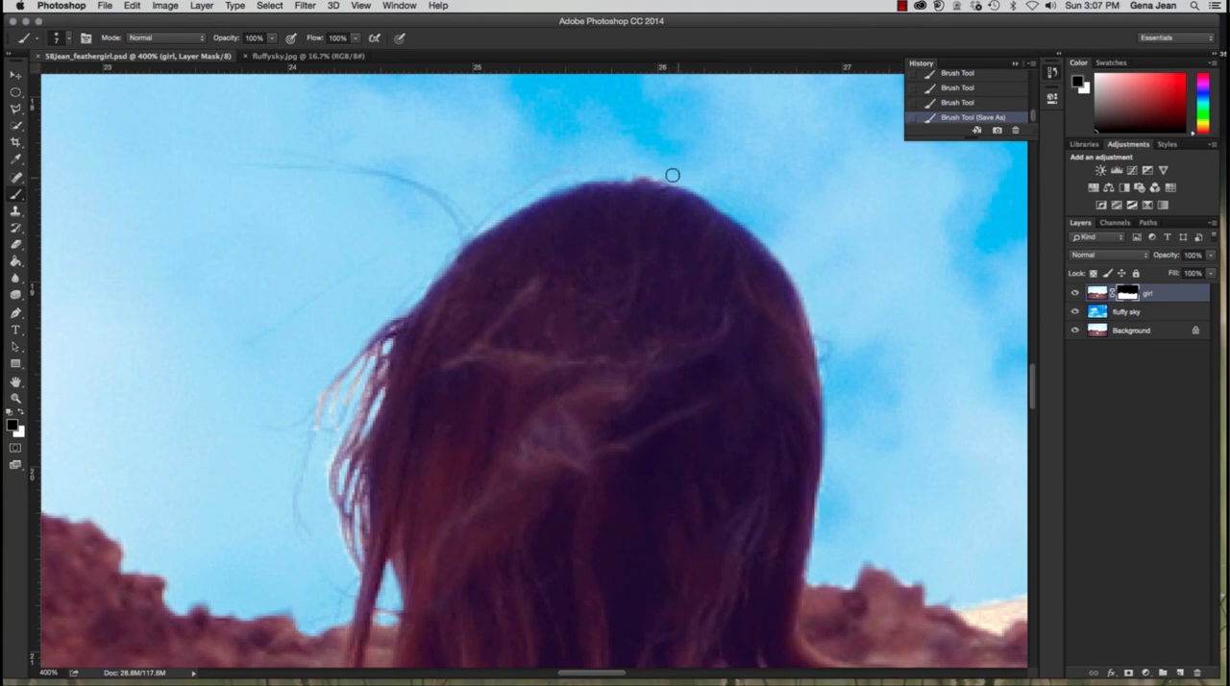
Step: Paint black on the mask along the crown, rock ridge and right hair edge, and switch to white to restore over-masked hair
{"action": "left_click_drag", "start_coordinate": [649, 170], "coordinate": [698, 171]}
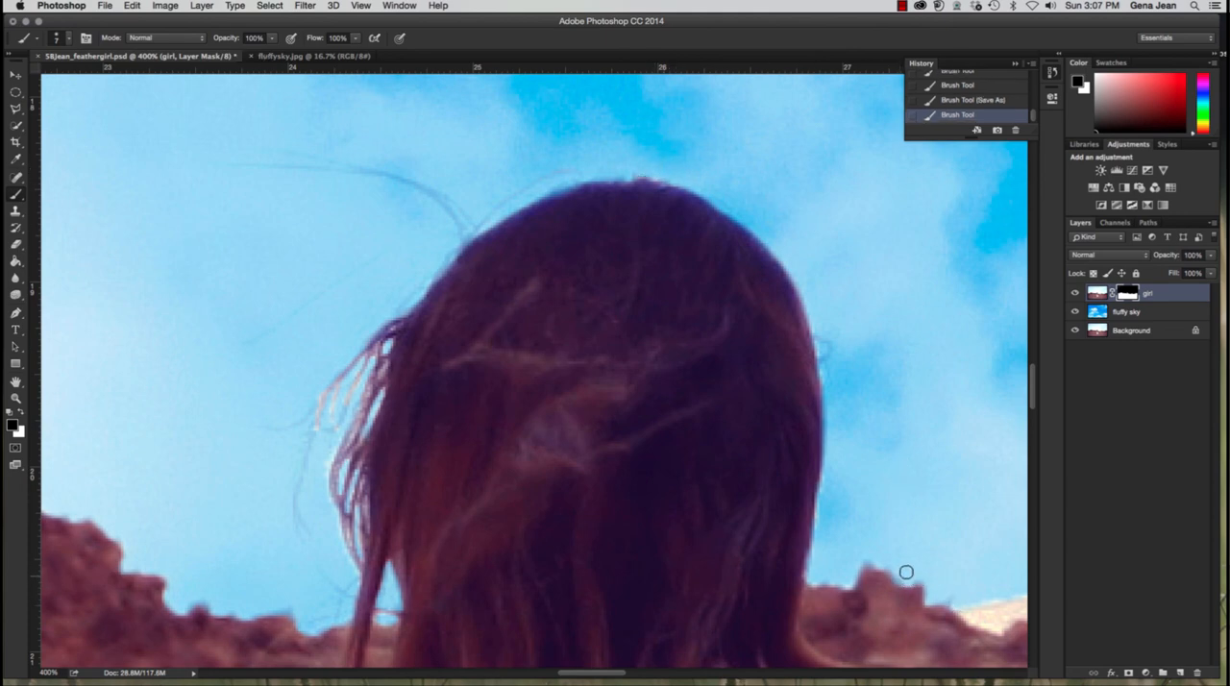
{"action": "left_click_drag", "start_coordinate": [906, 573], "coordinate": [876, 561]}
{"action": "left_click_drag", "start_coordinate": [836, 580], "coordinate": [832, 579]}
{"action": "left_click_drag", "start_coordinate": [820, 524], "coordinate": [818, 500]}
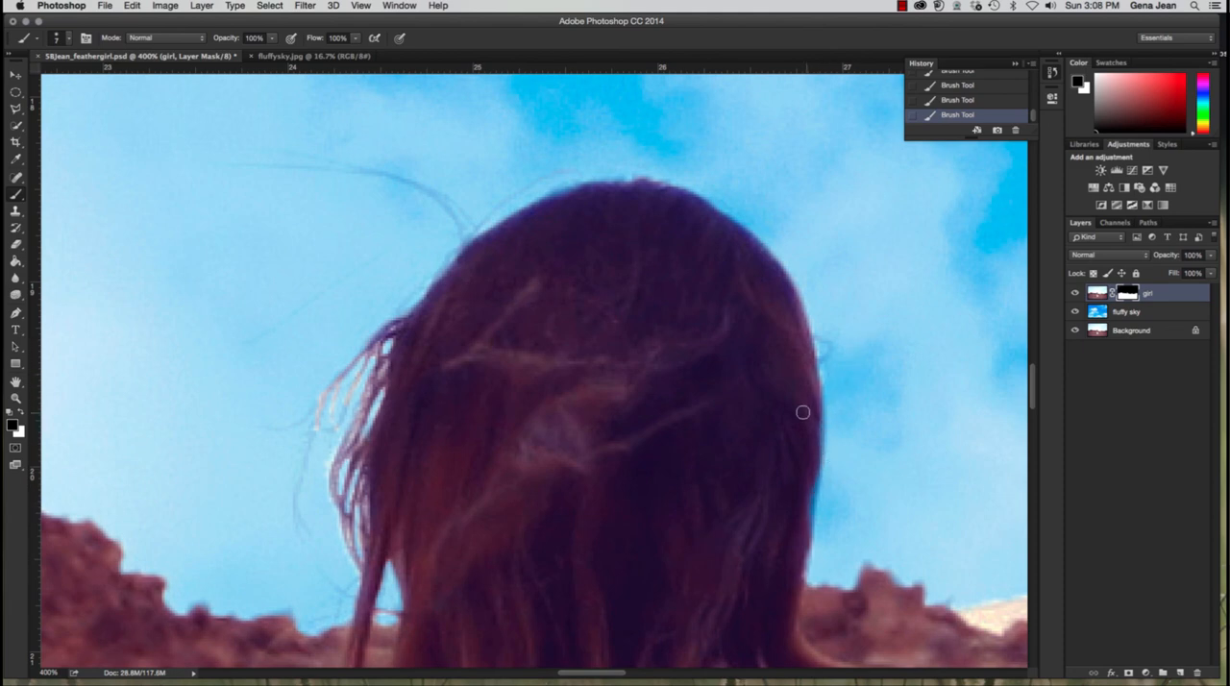
{"action": "key", "text": "x"}
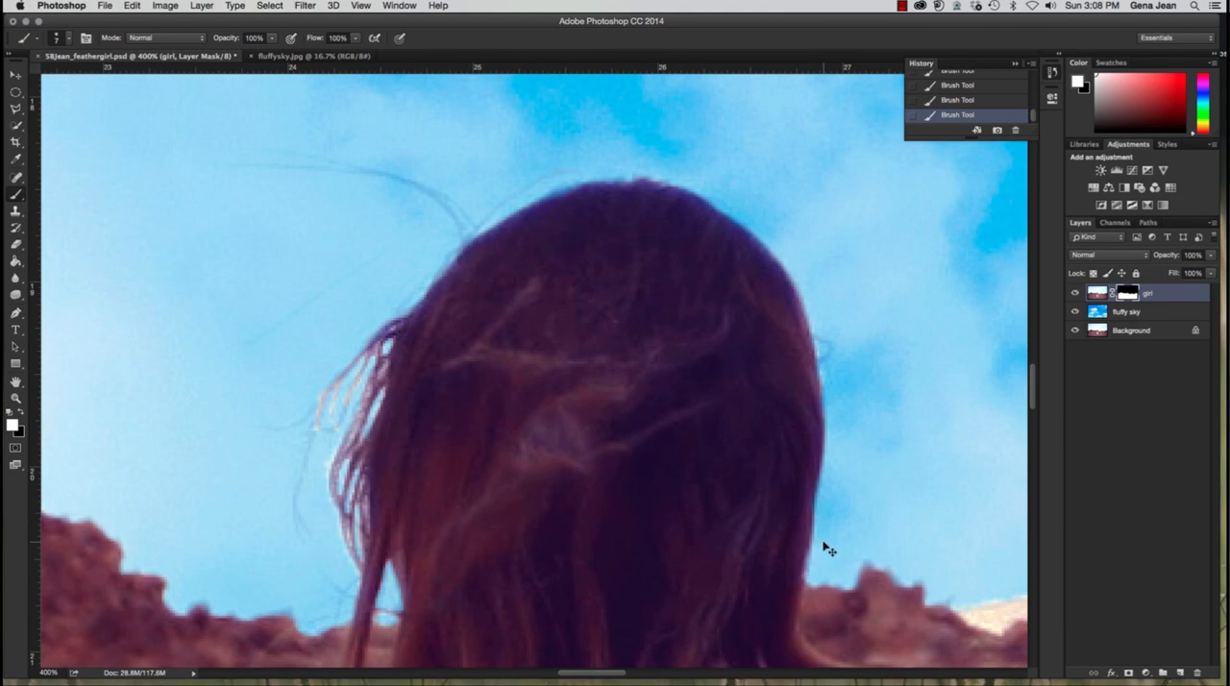
Step: Review the whole composite and display the document's channels
{"action": "key", "text": "super+0"}
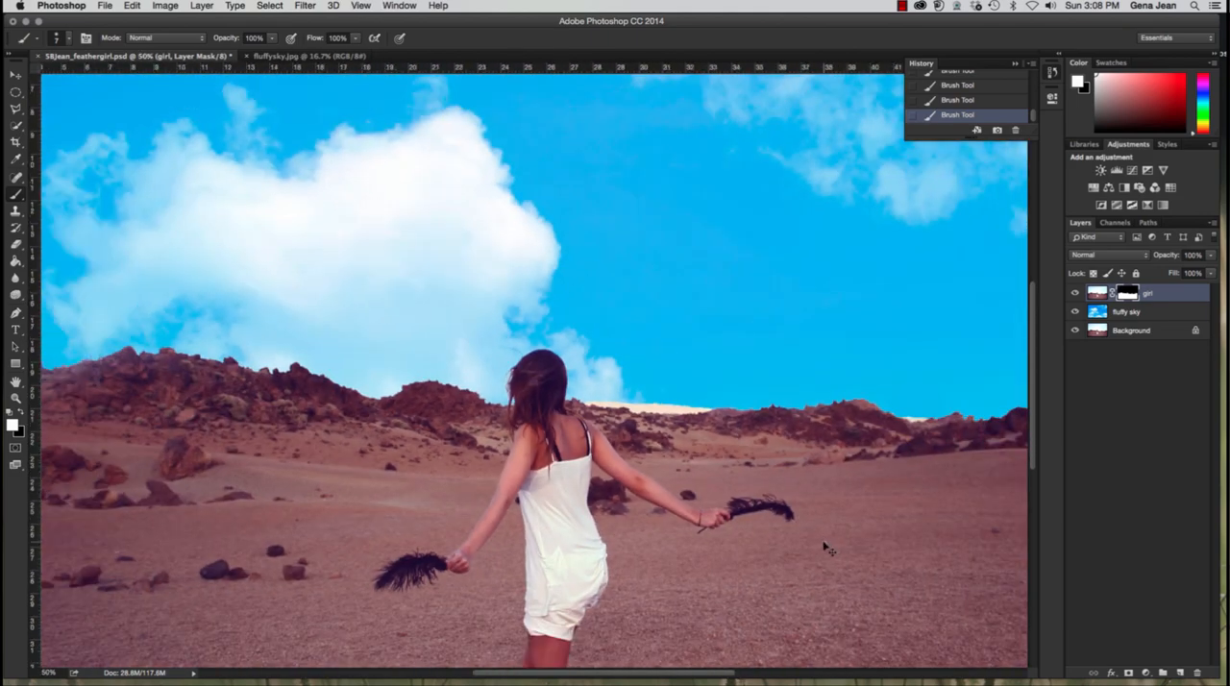
{"action": "key", "text": "super+minus"}
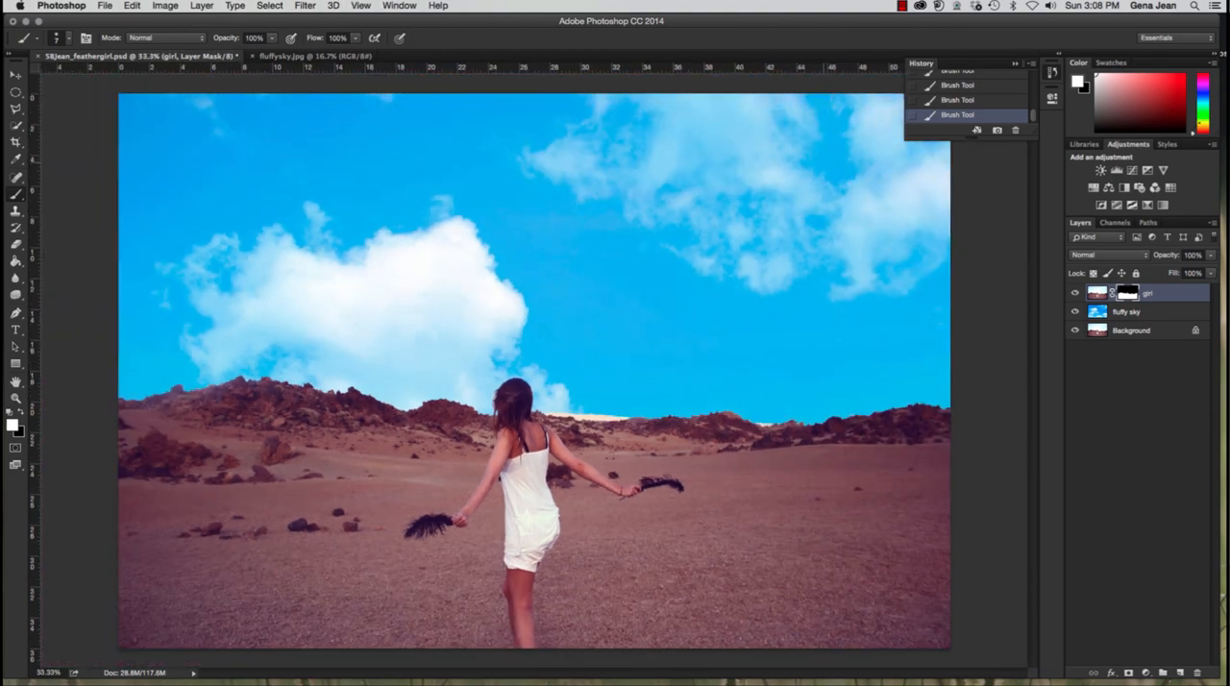
{"action": "left_click", "coordinate": [1125, 229]}
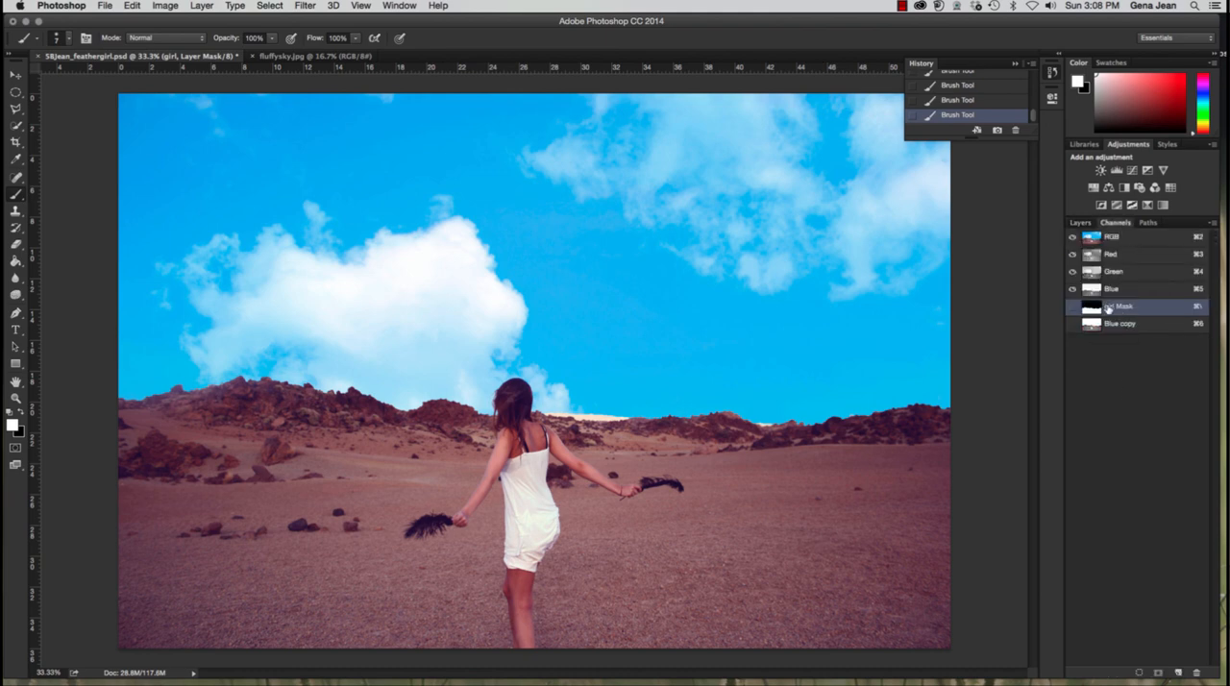